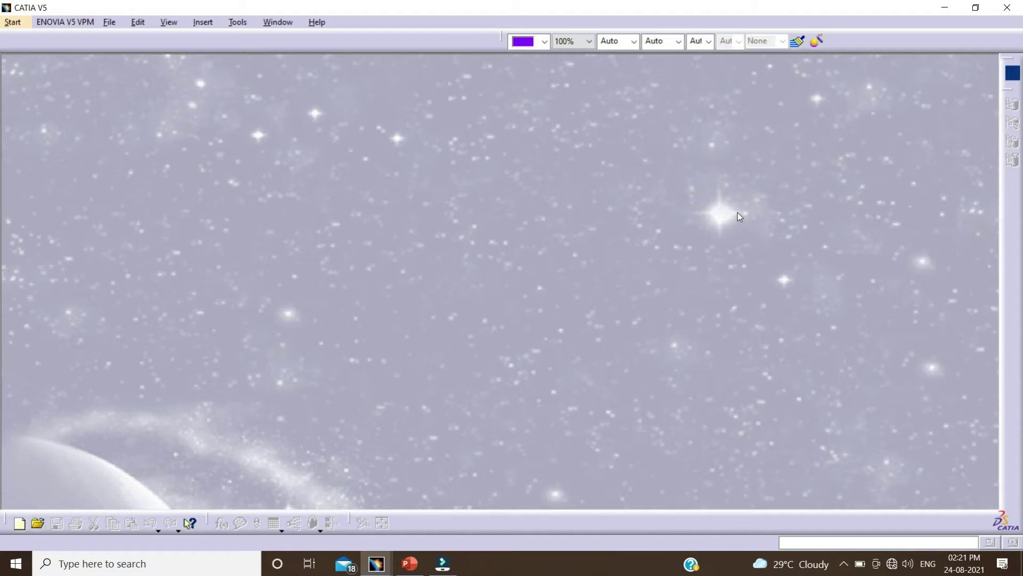
Start a new Part Design part, Part1, with Enable hybrid design checked.
left_click(18, 23)
mouse_move(124, 52)
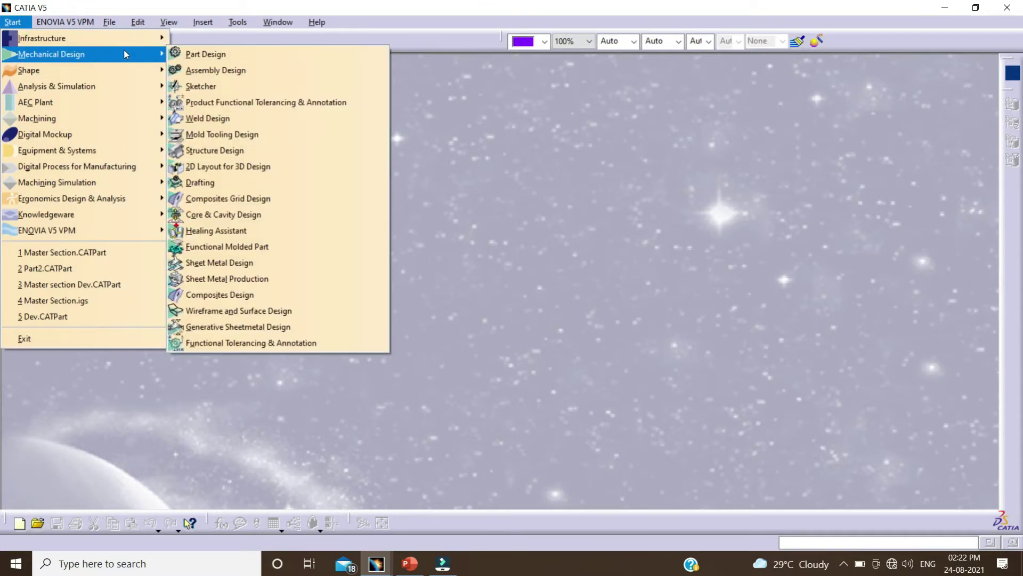
left_click(207, 51)
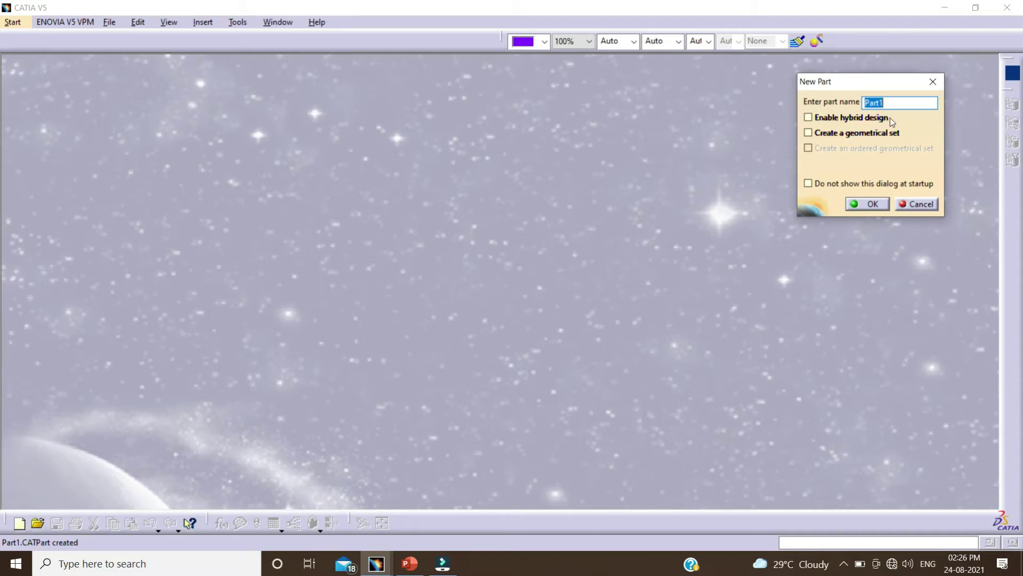
left_click(810, 117)
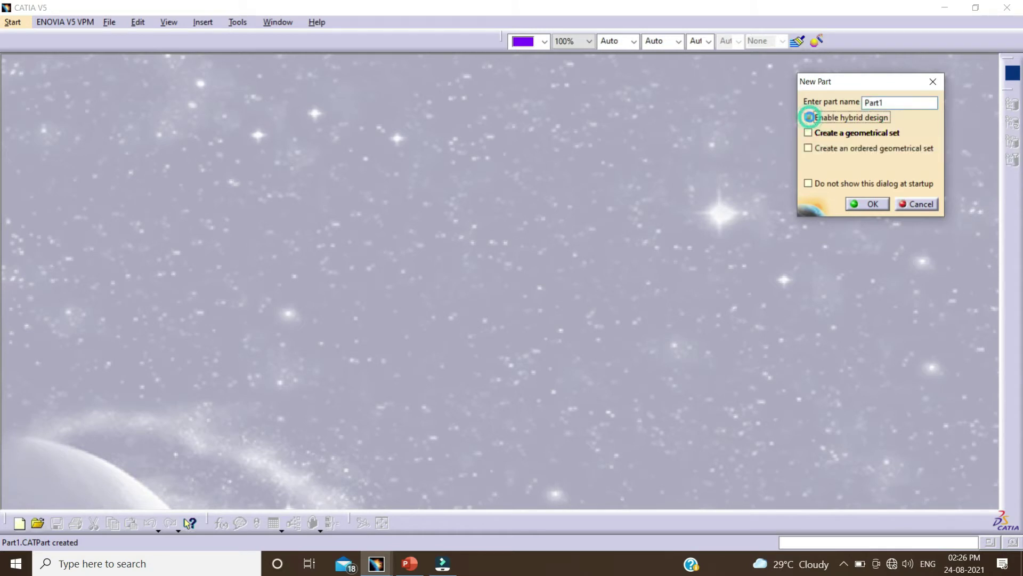
left_click(861, 205)
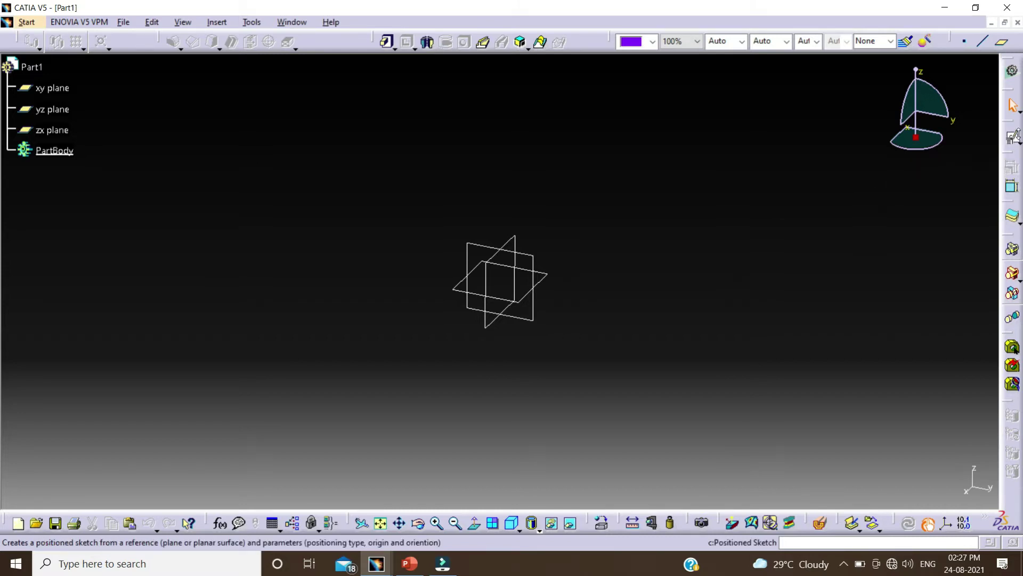
Begin a positioned sketch using the yz plane as its support.
left_click(1012, 138)
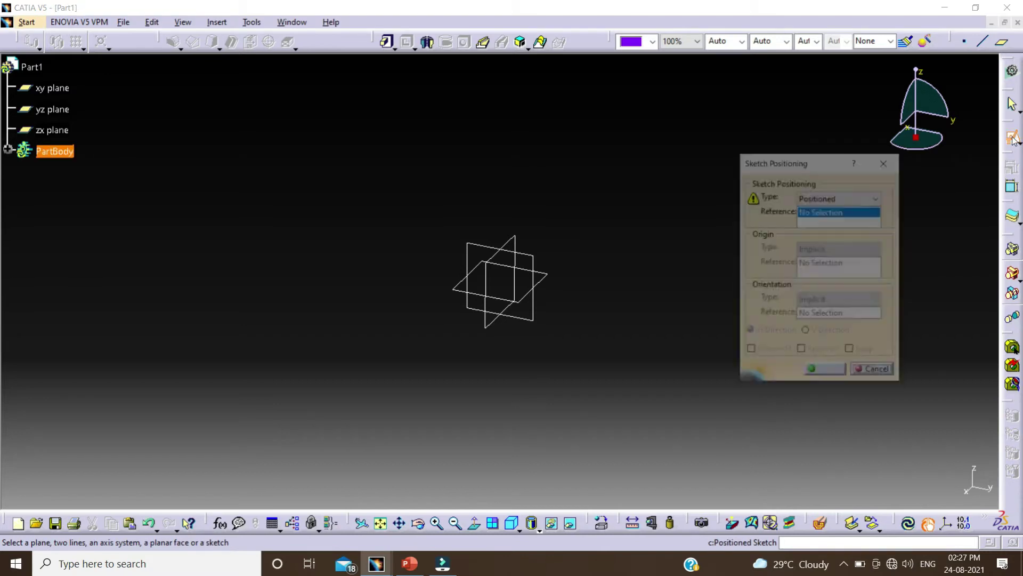
left_click(533, 319)
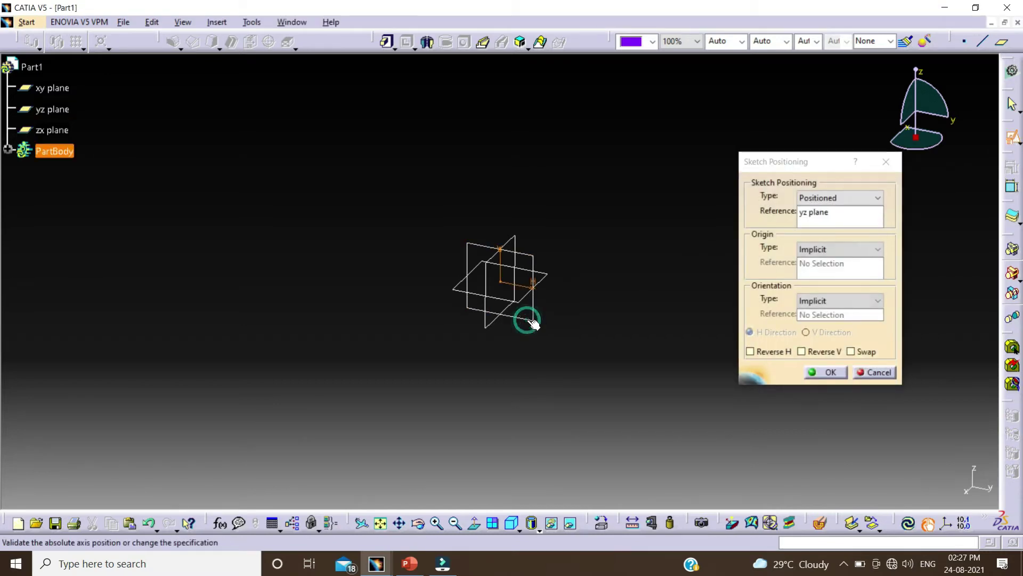
left_click(832, 373)
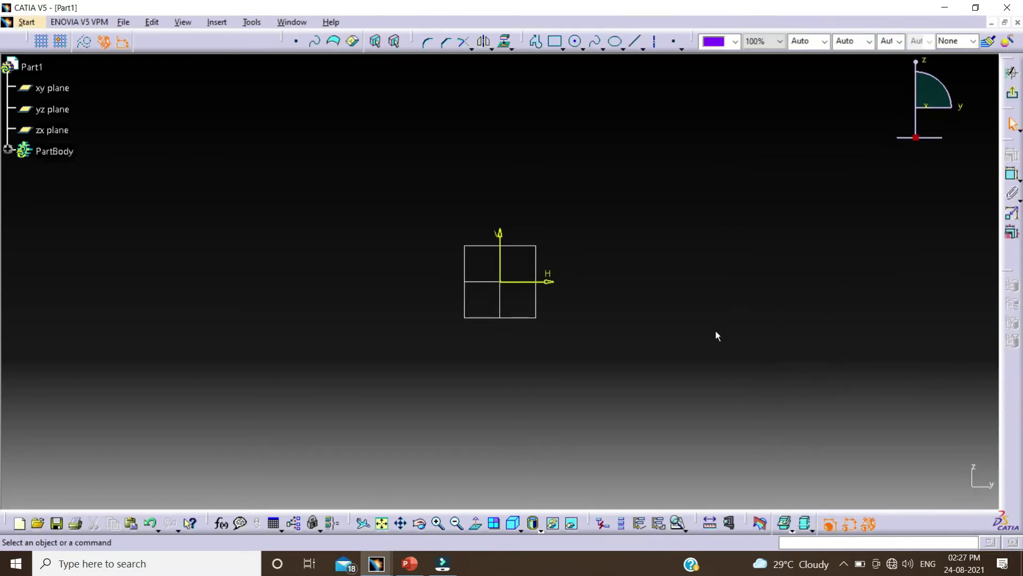
Draw a predefined hexagon centred on the sketch origin.
left_click(563, 49)
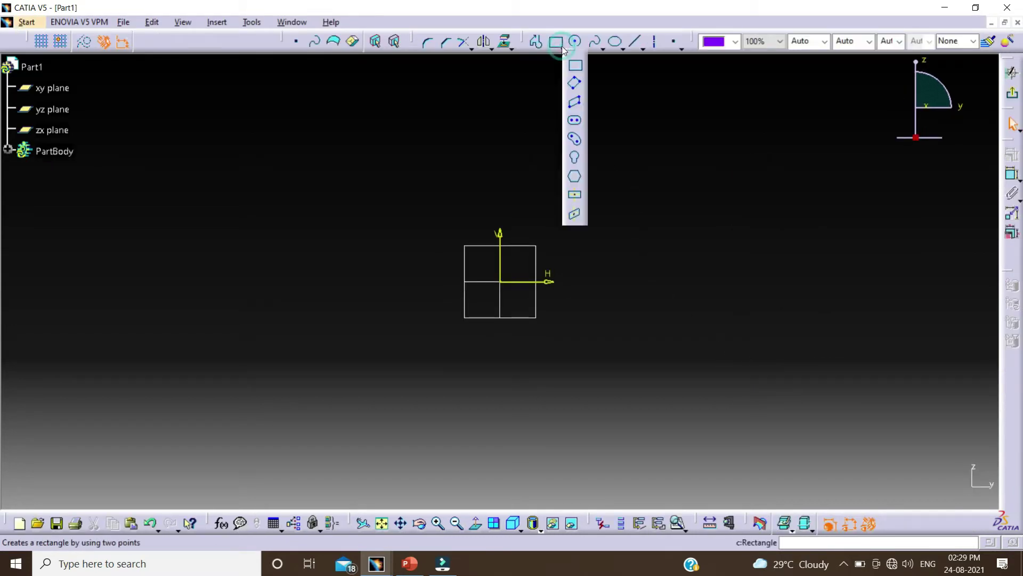
left_click(575, 179)
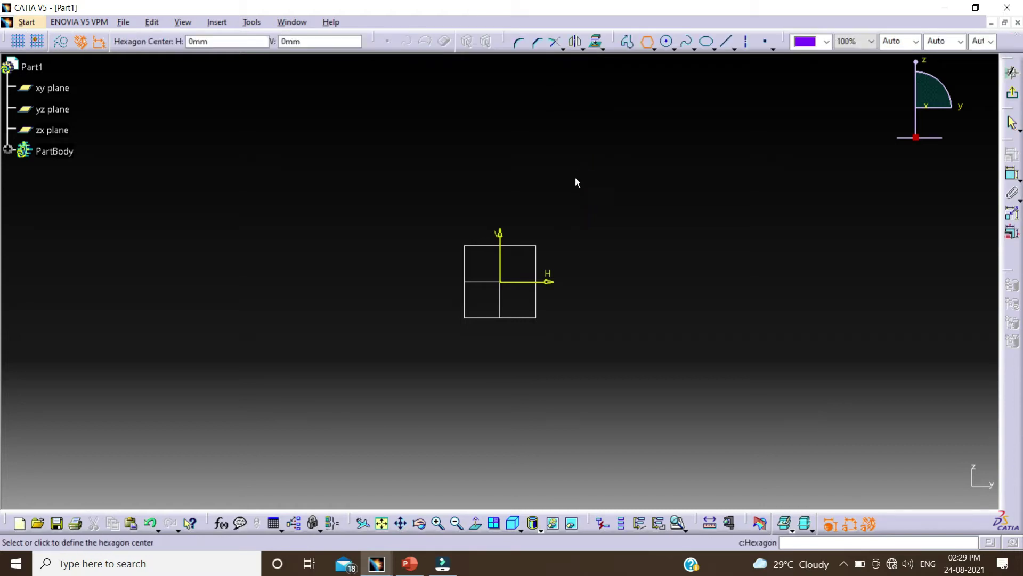
left_click(502, 287)
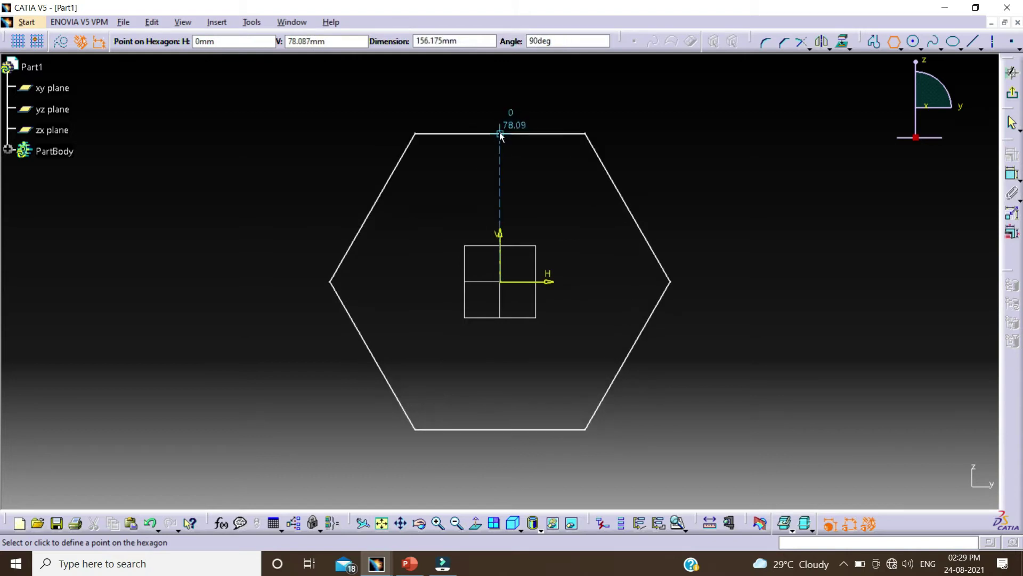
left_click(500, 133)
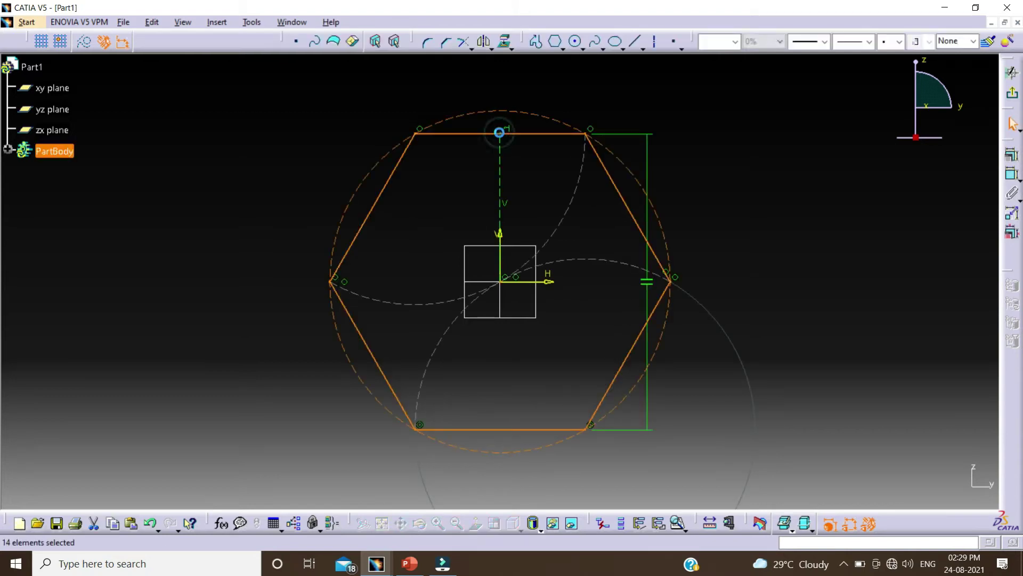
left_click(756, 287)
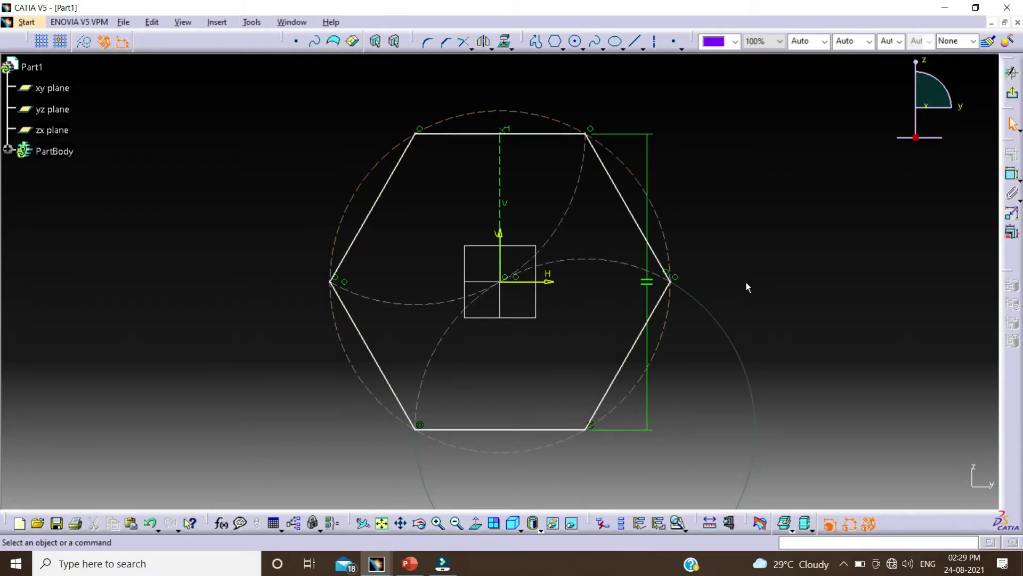
Constrain the hexagon's top edge length to 90 mm.
left_click(1012, 175)
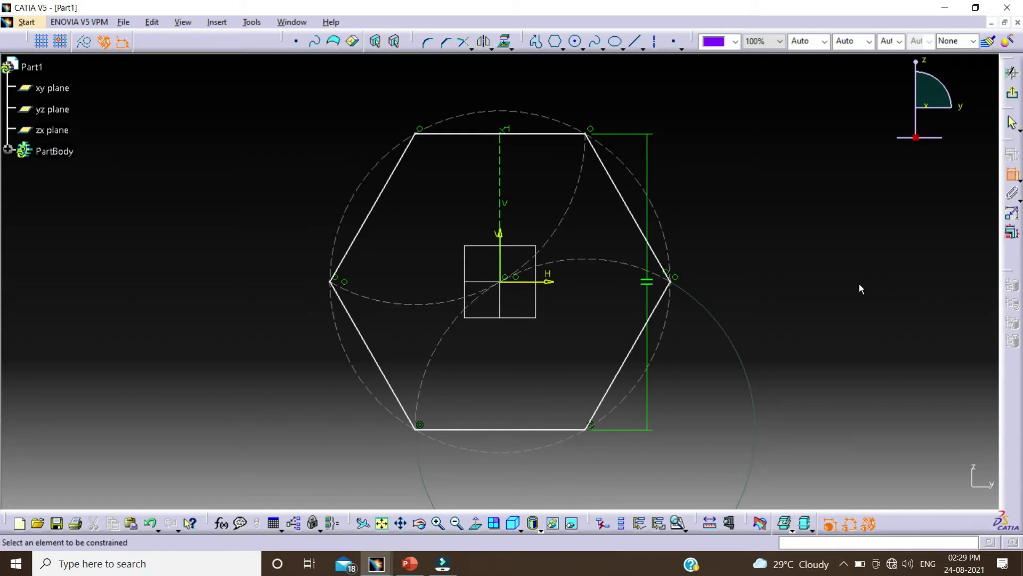
left_click(545, 134)
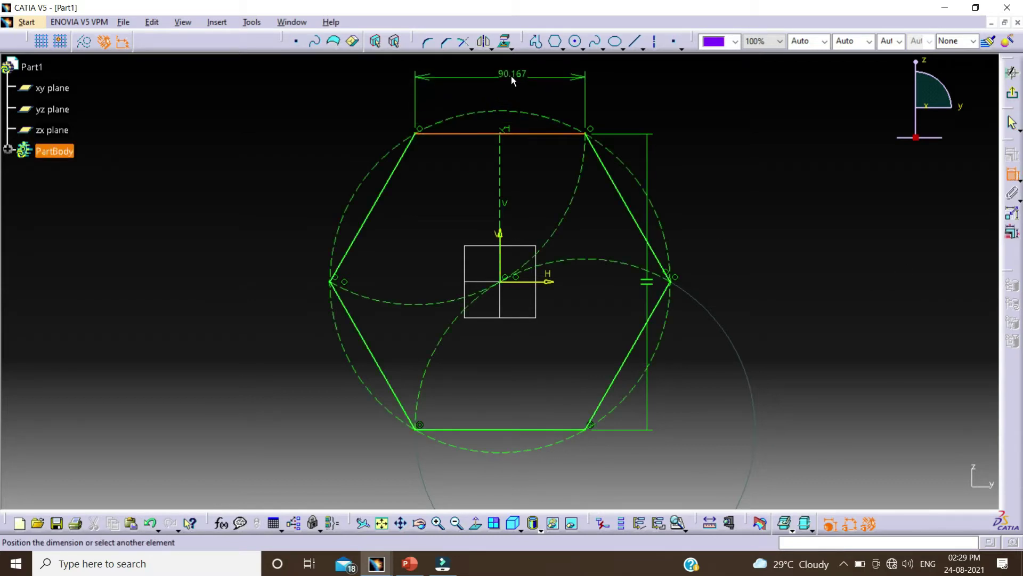
left_click(511, 75)
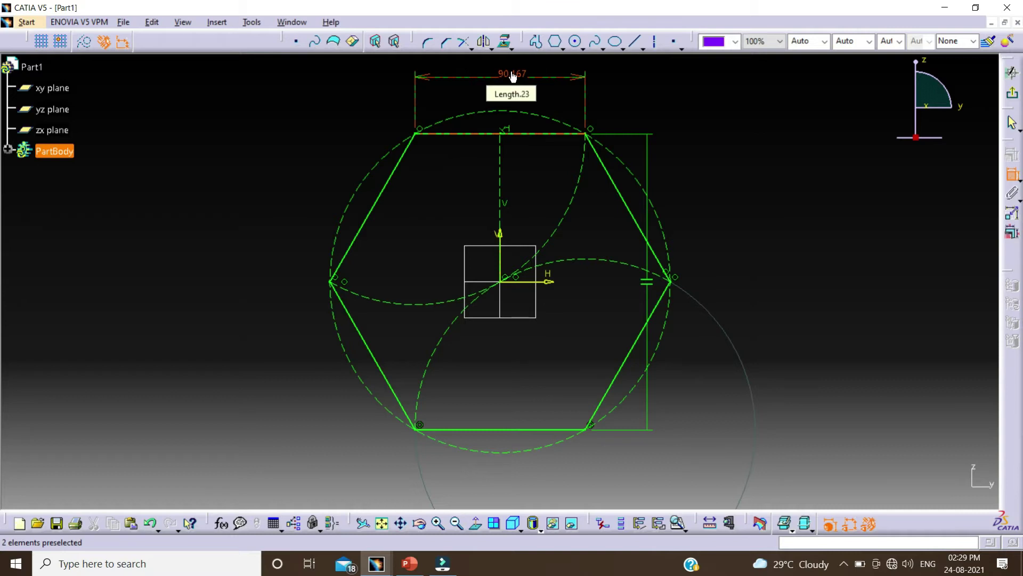
double_click(513, 76)
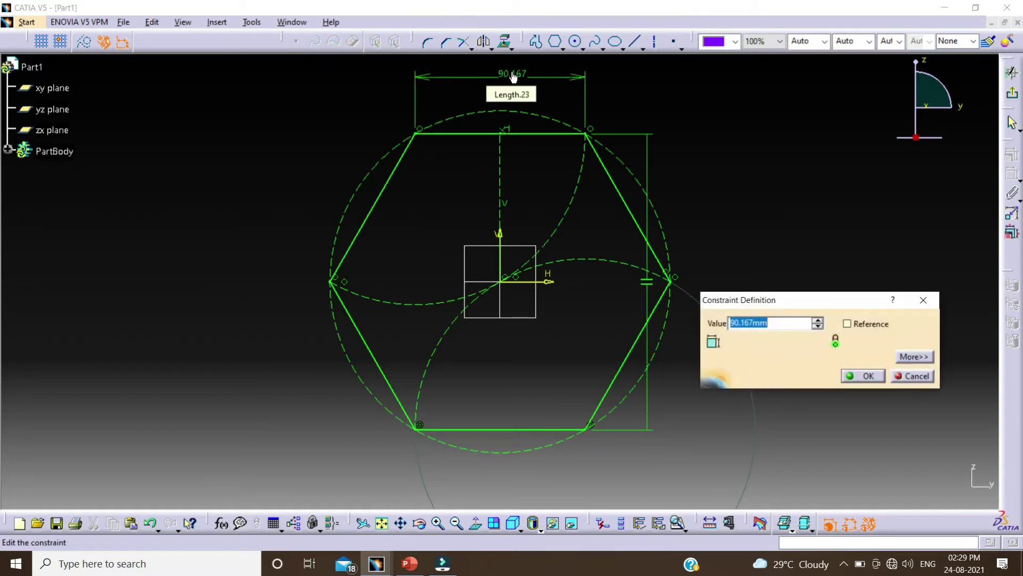
type("90")
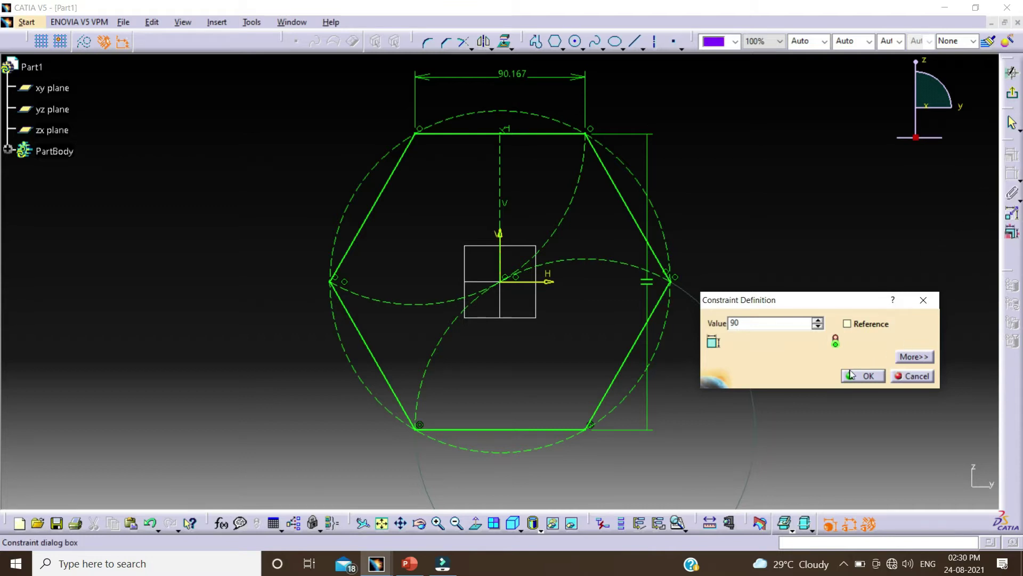
left_click(863, 376)
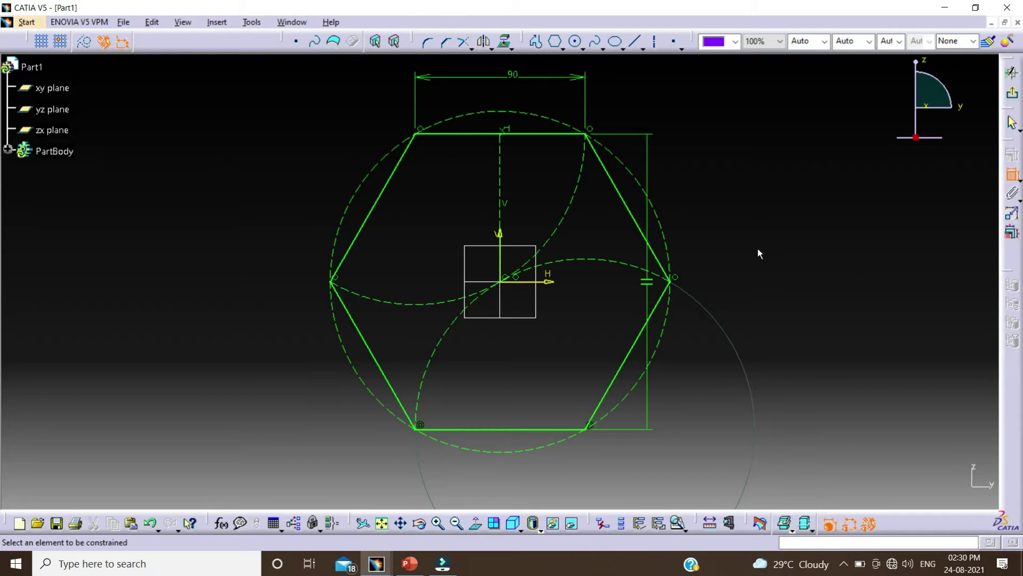
Leave the sketch and pad the hexagon 50 mm with mirrored extent.
left_click(1015, 96)
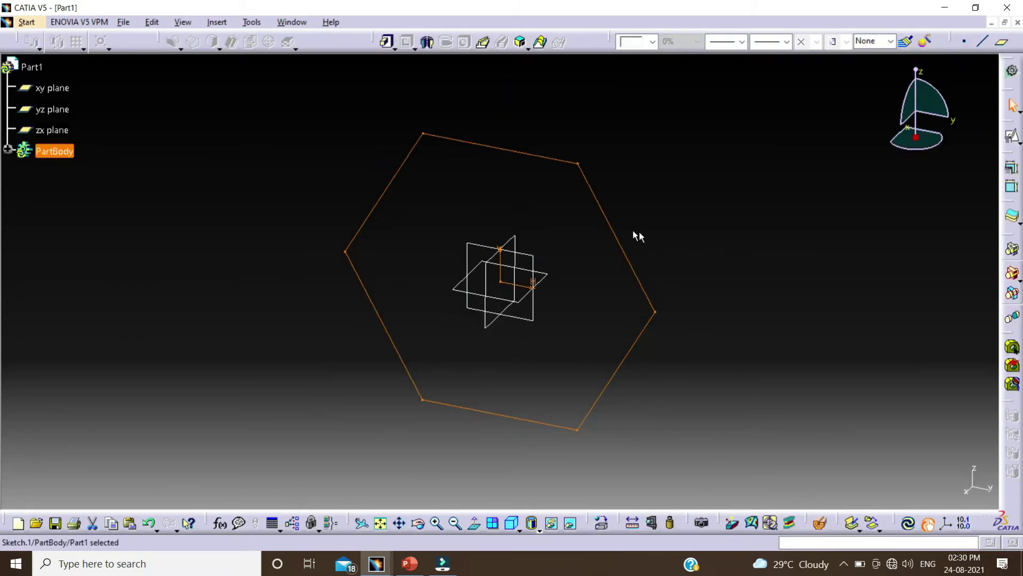
left_click(386, 41)
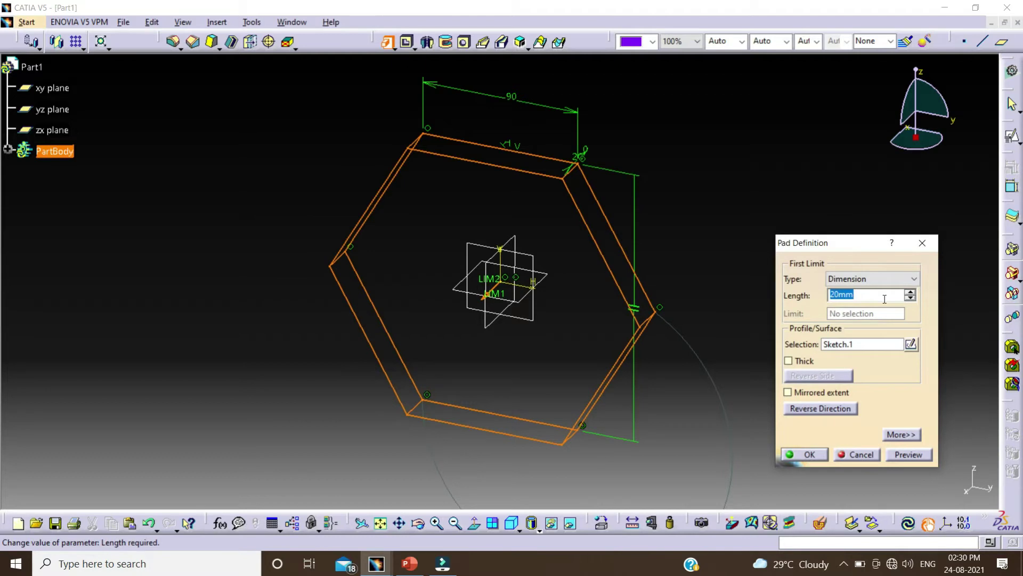
type("50")
left_click(788, 393)
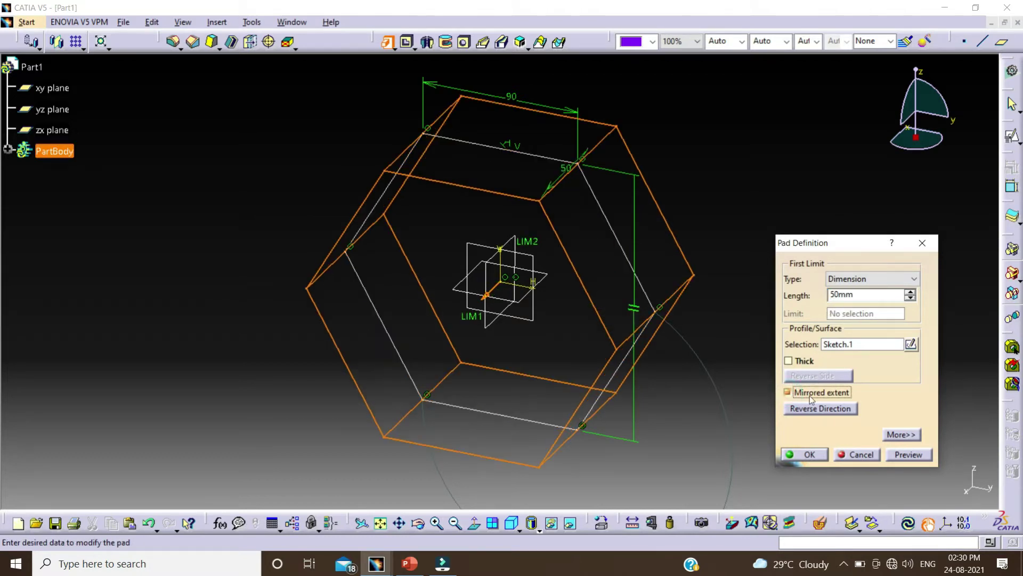
left_click(916, 458)
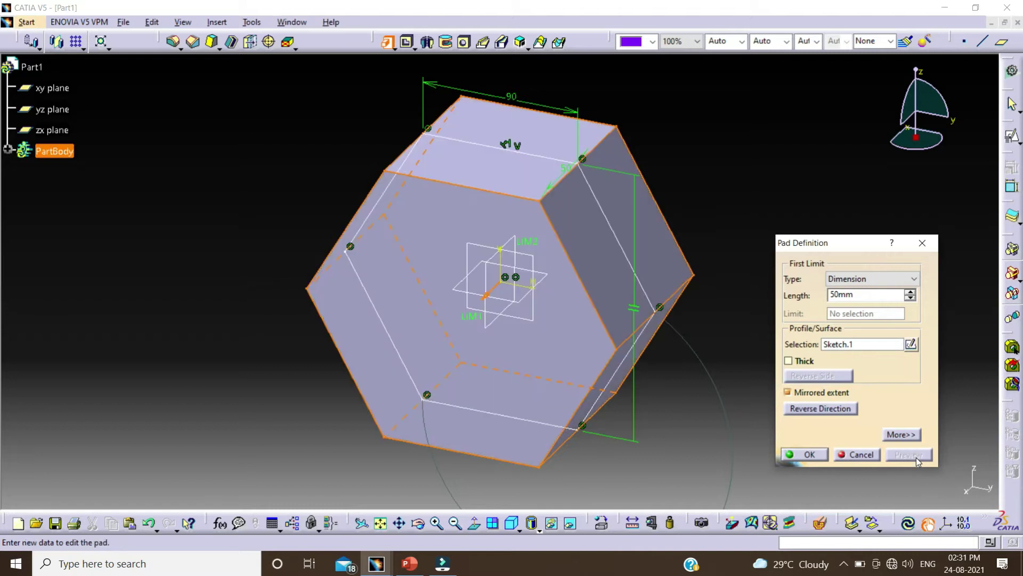
left_click(804, 454)
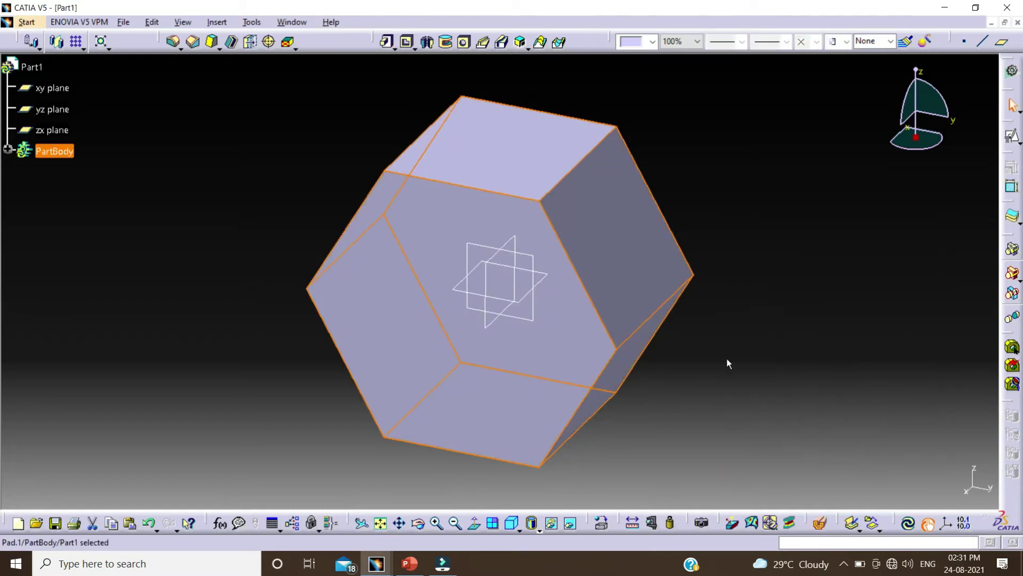
Expand PartBody to show Pad.1 and Sketch.1, then begin another positioned sketch.
left_click(720, 346)
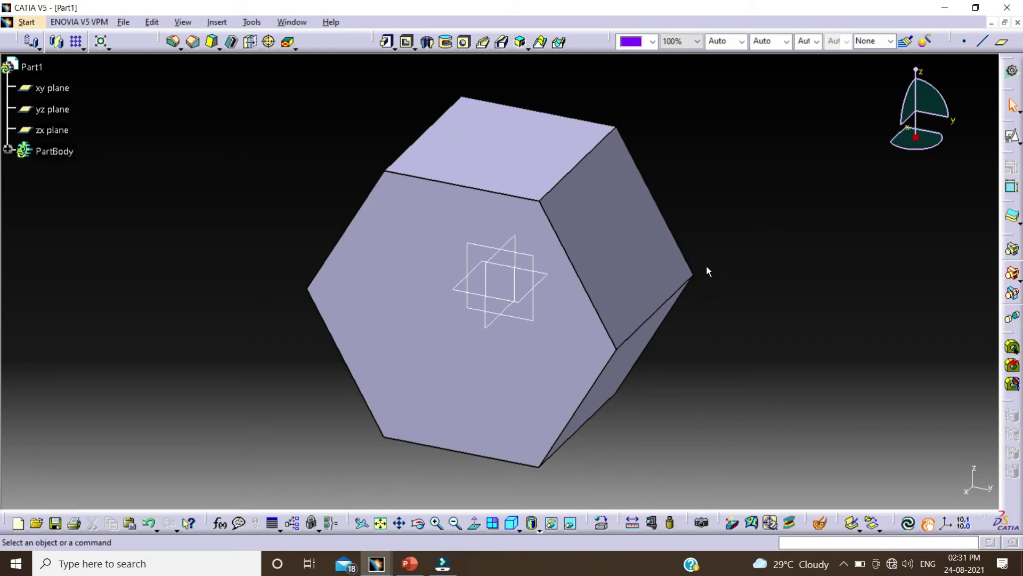
middle_click_drag(736, 344, 807, 379)
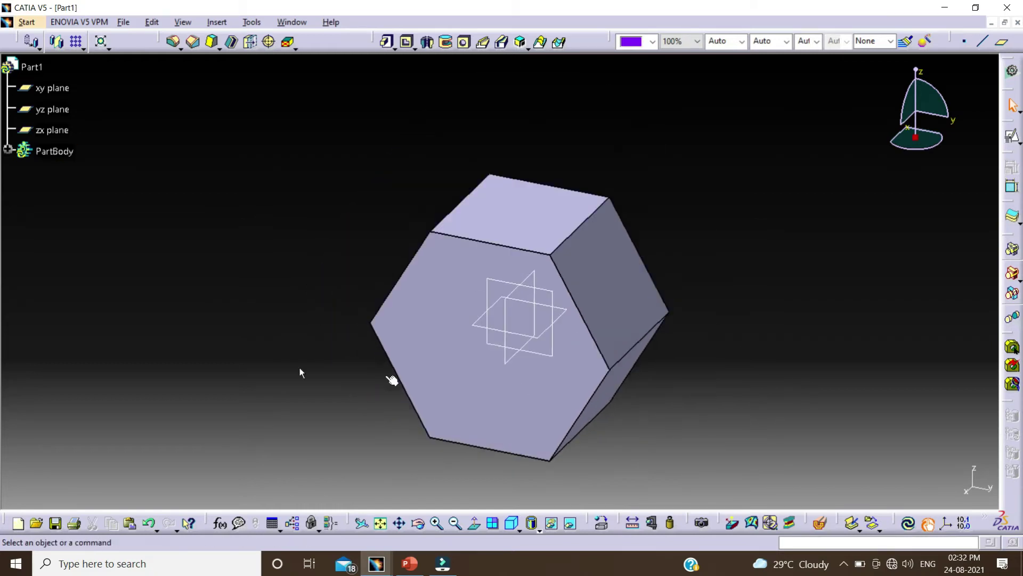
left_click(8, 151)
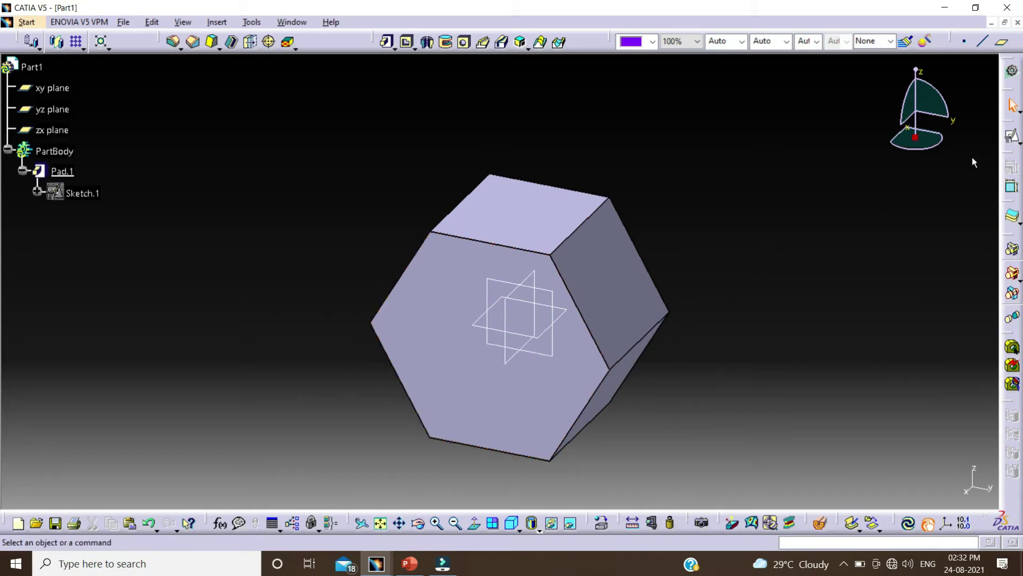
left_click(1012, 137)
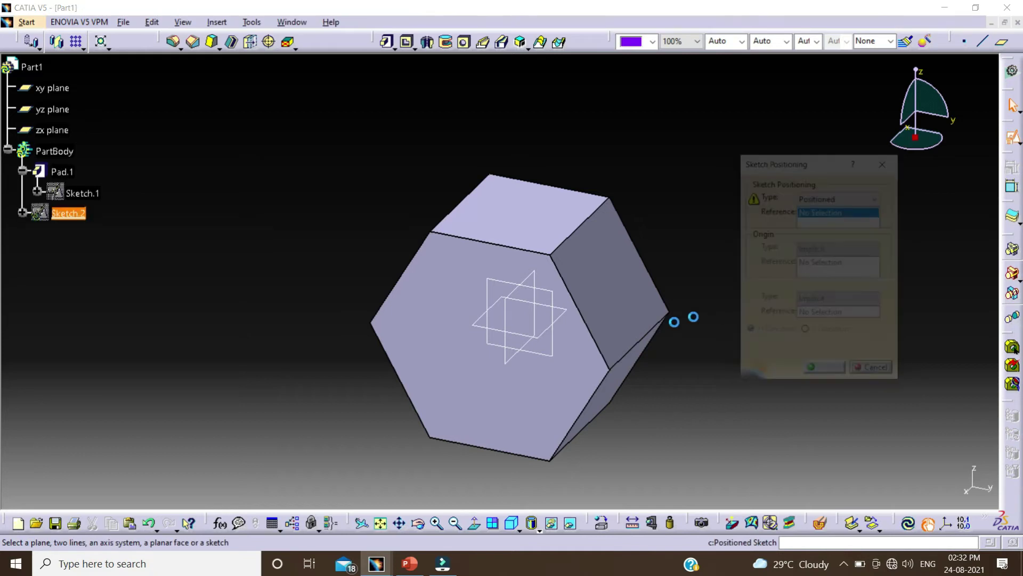
Place the sketch on the yz plane and draw a three-point arc arching over the hexagon.
left_click(537, 349)
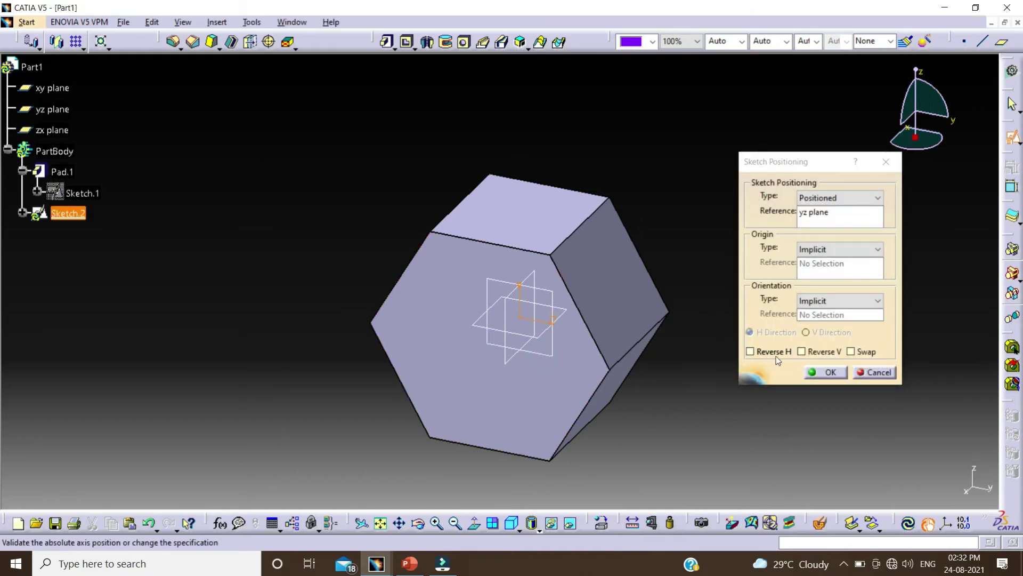
left_click(826, 371)
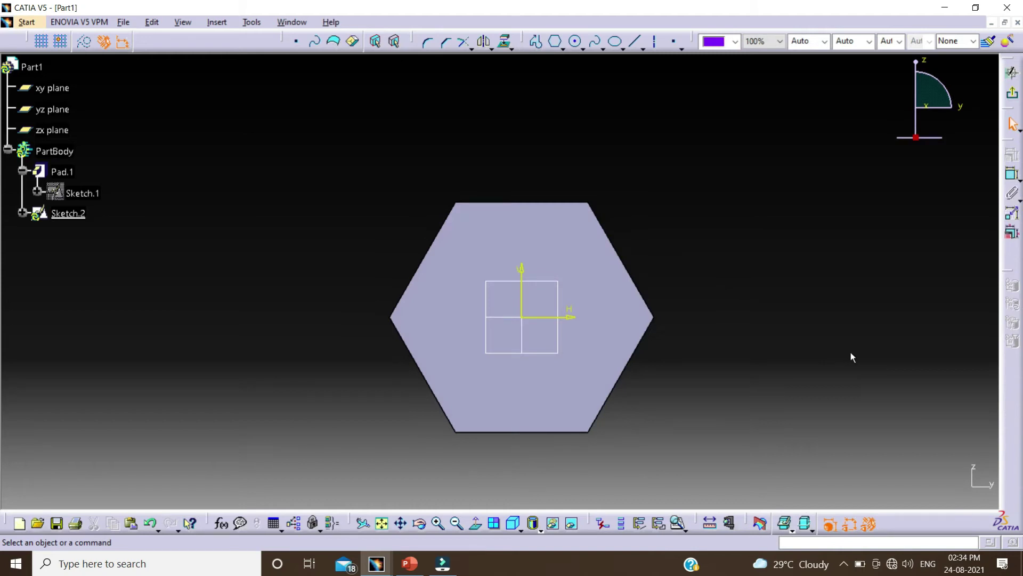
left_click(582, 50)
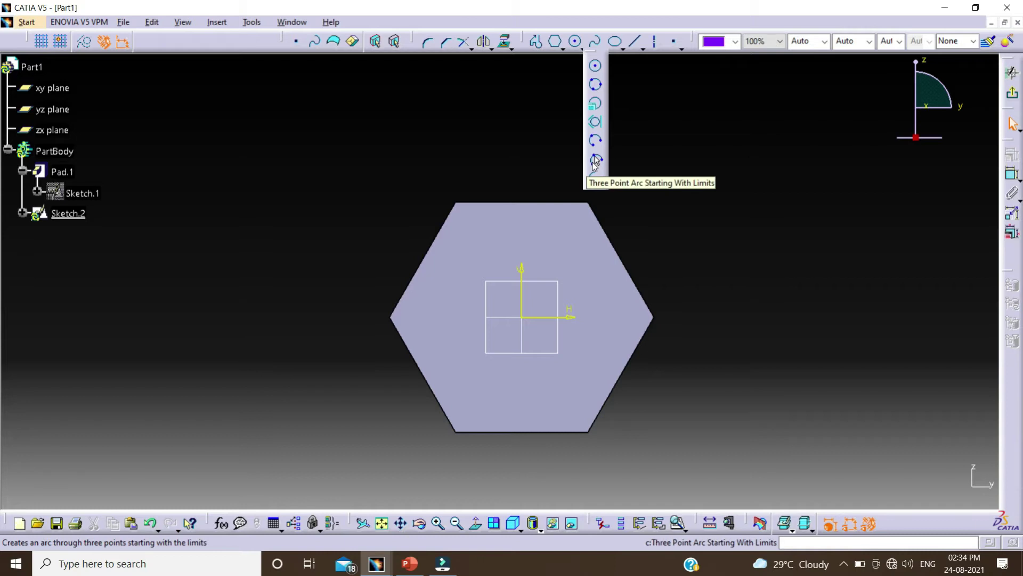
left_click(595, 159)
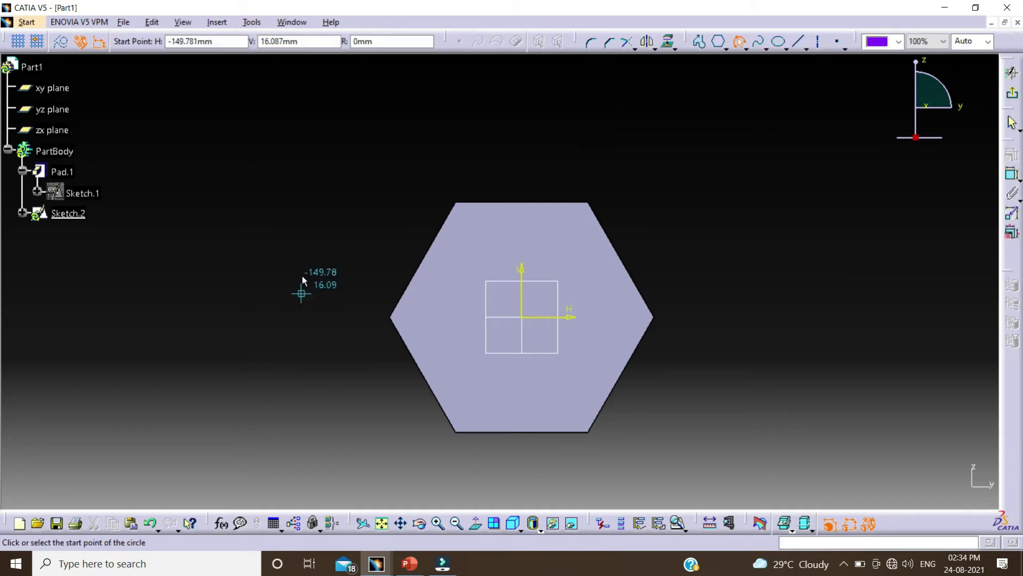
left_click(286, 211)
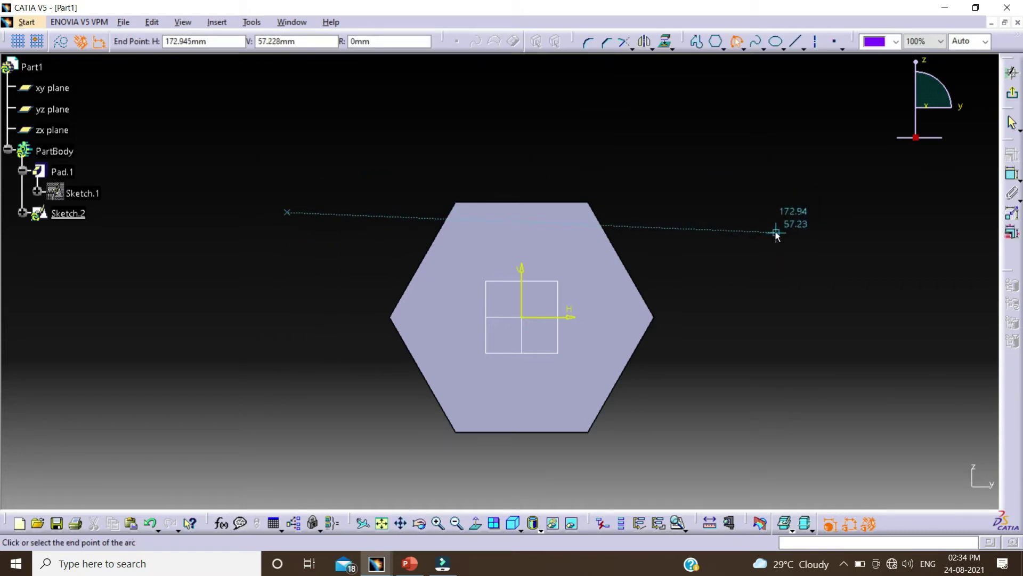
left_click(719, 234)
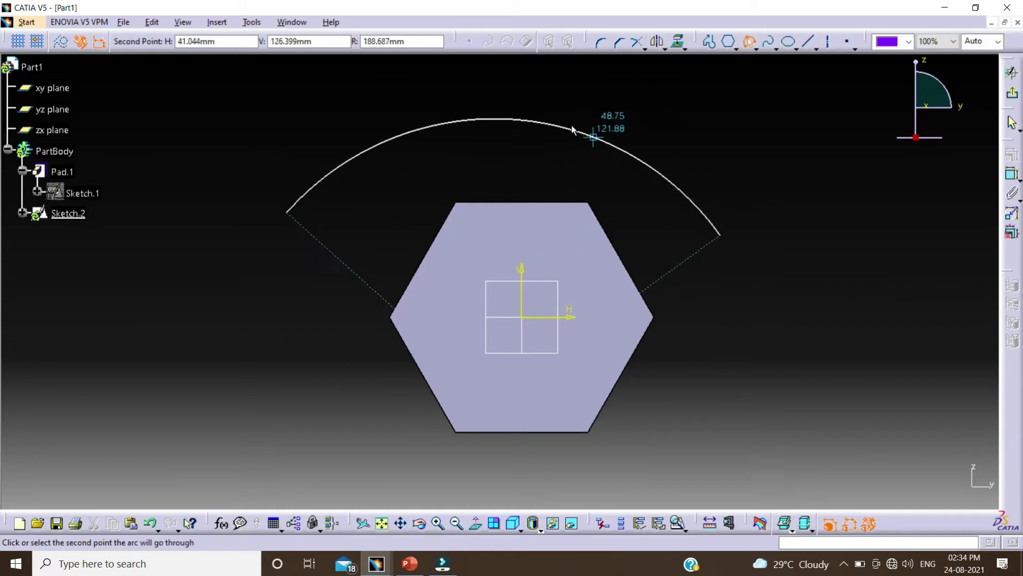
left_click(503, 114)
left_click(576, 122)
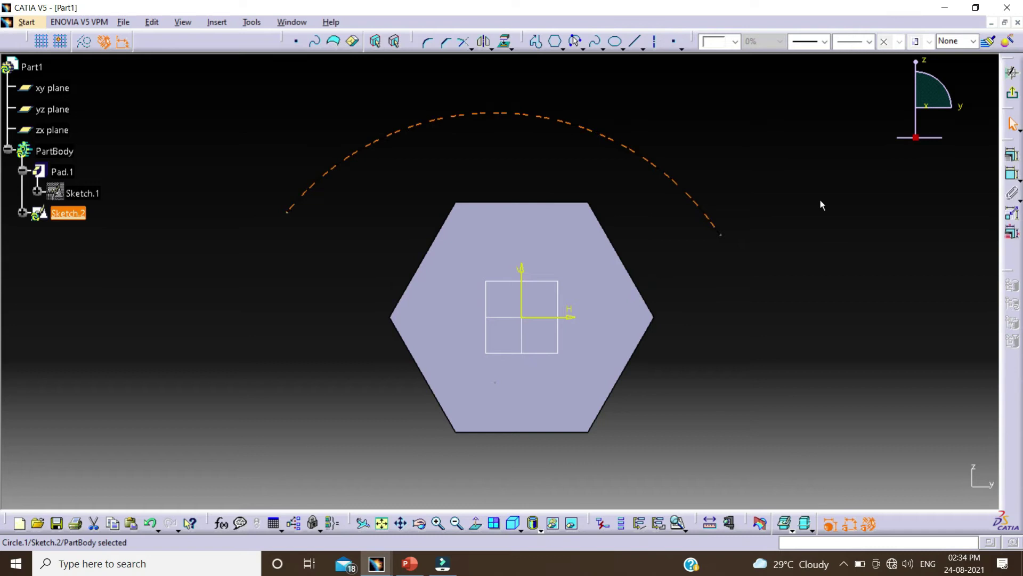
left_click(820, 200)
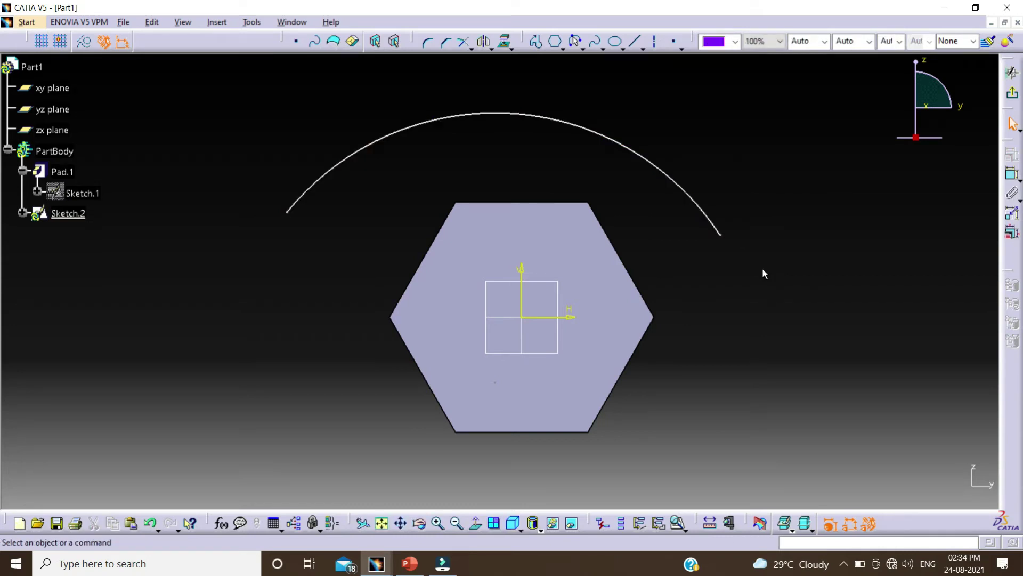
Dimension the arc's radius to 180 mm.
left_click(1012, 173)
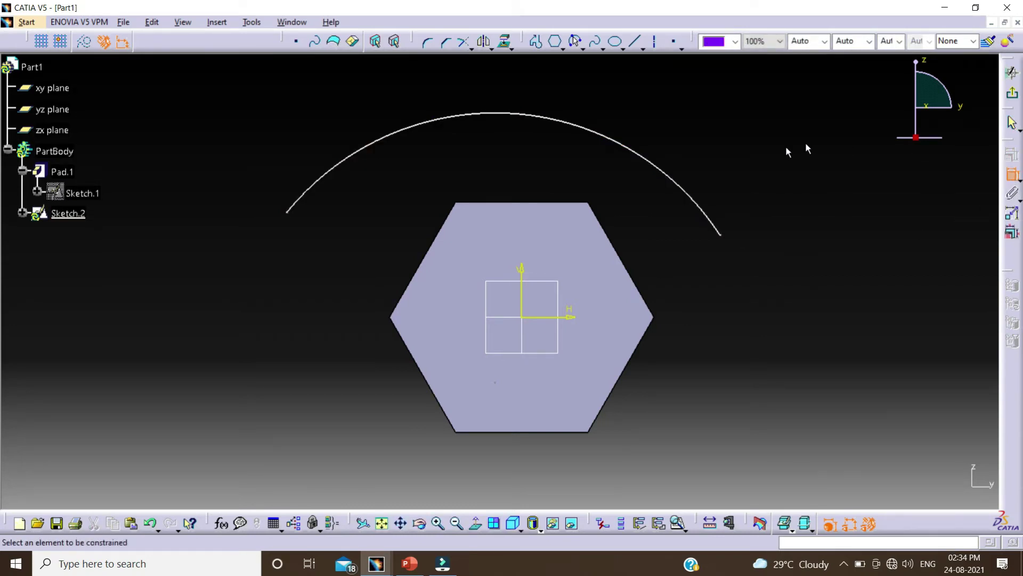
left_click(661, 167)
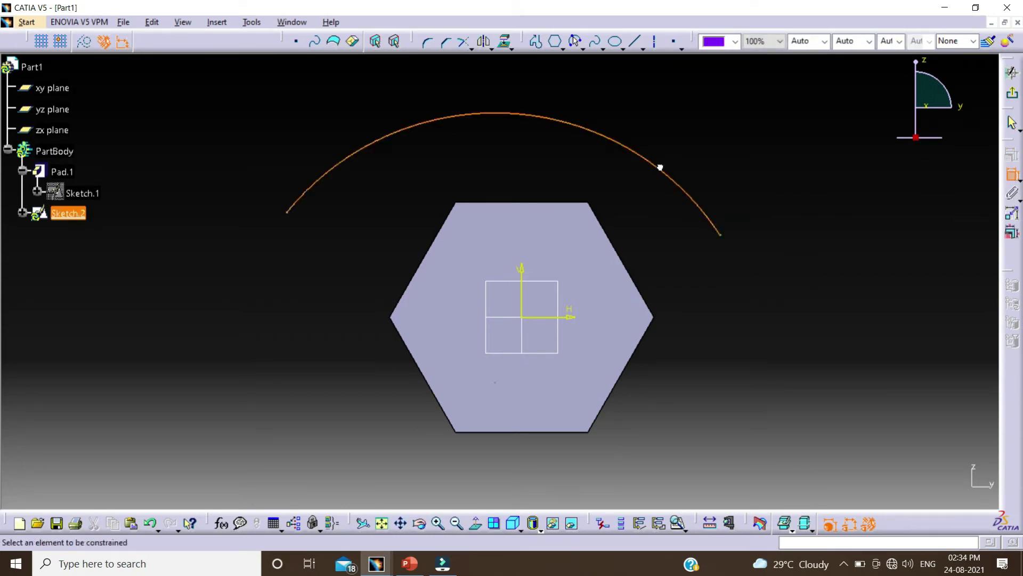
left_click(691, 101)
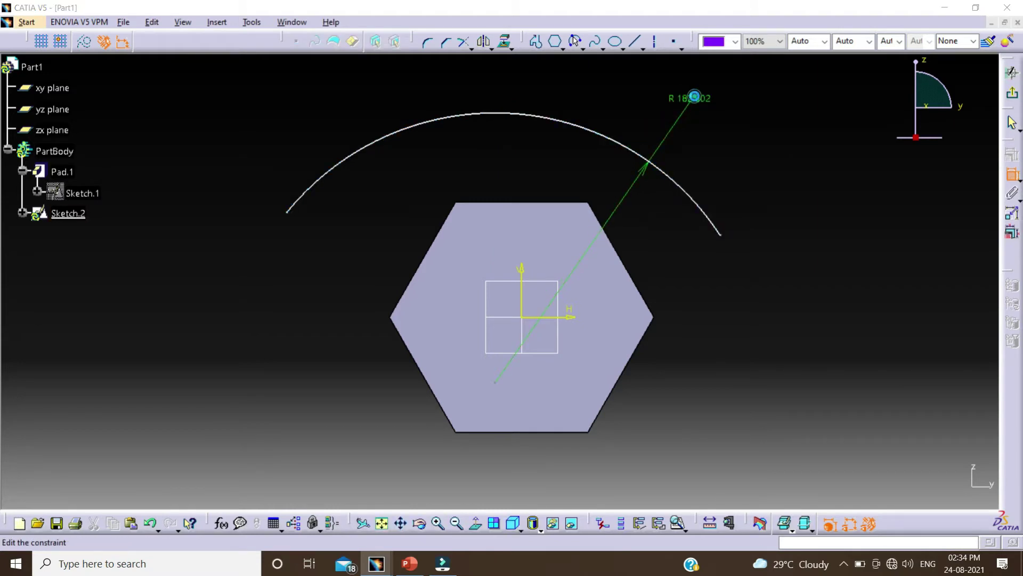
double_click(694, 97)
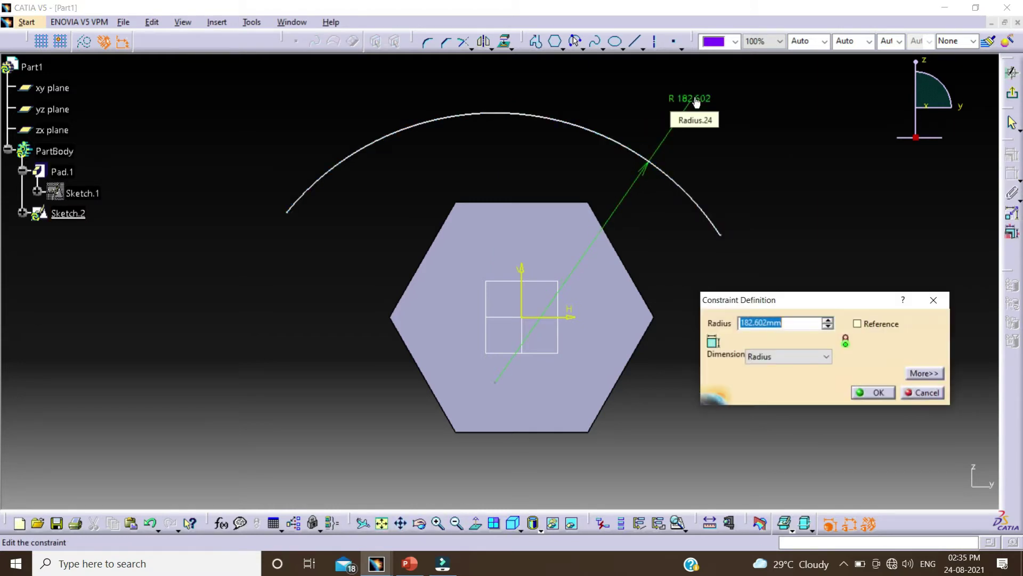
type("180")
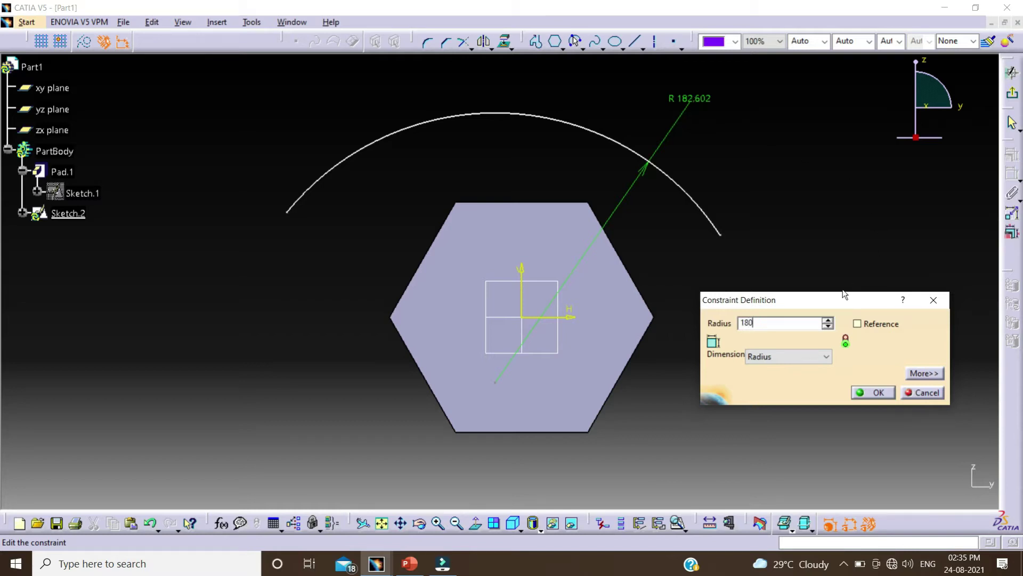
left_click(874, 392)
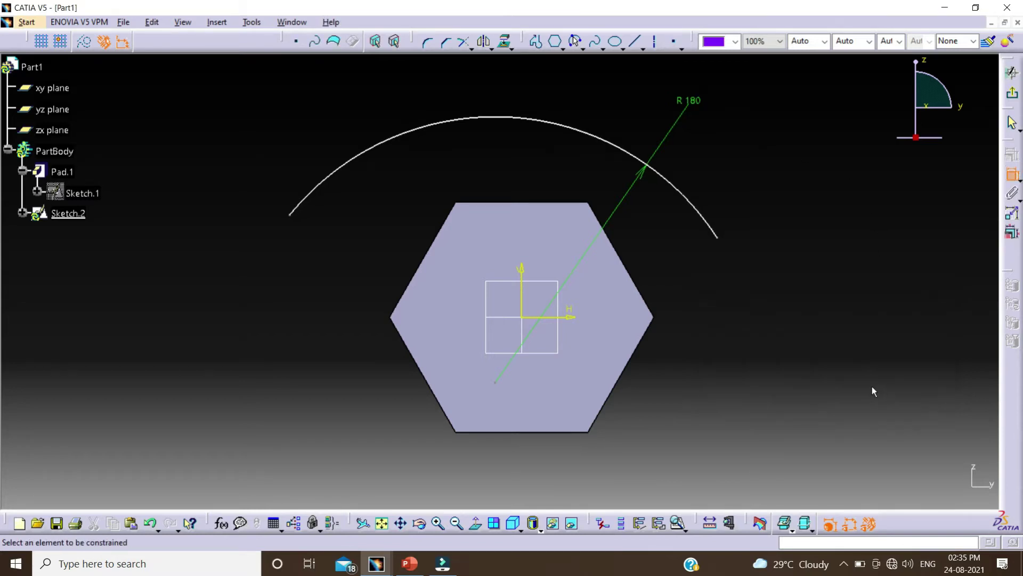
Make the arc's centre point coincident with the sketch origin.
left_click(497, 384)
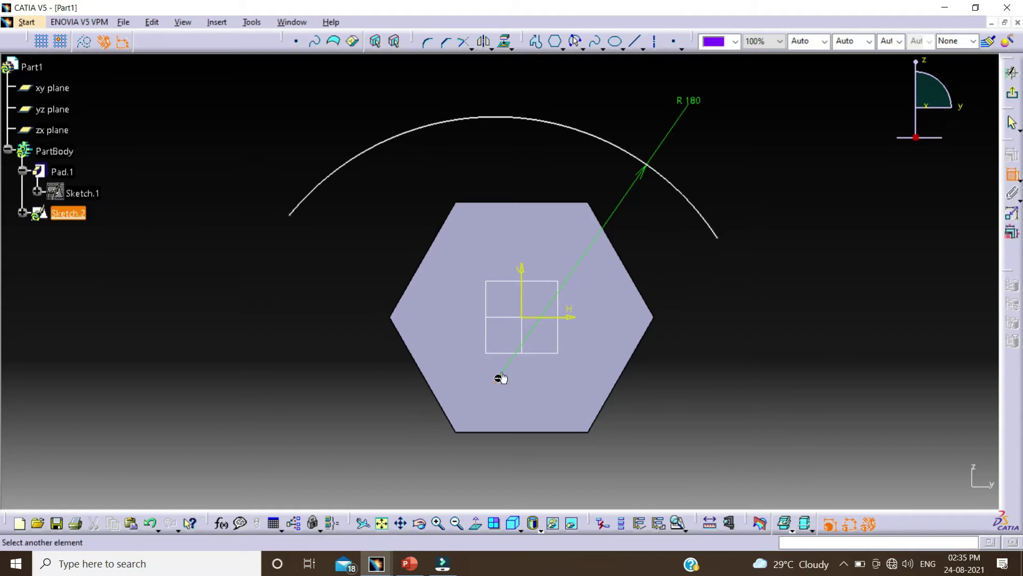
left_click(530, 318)
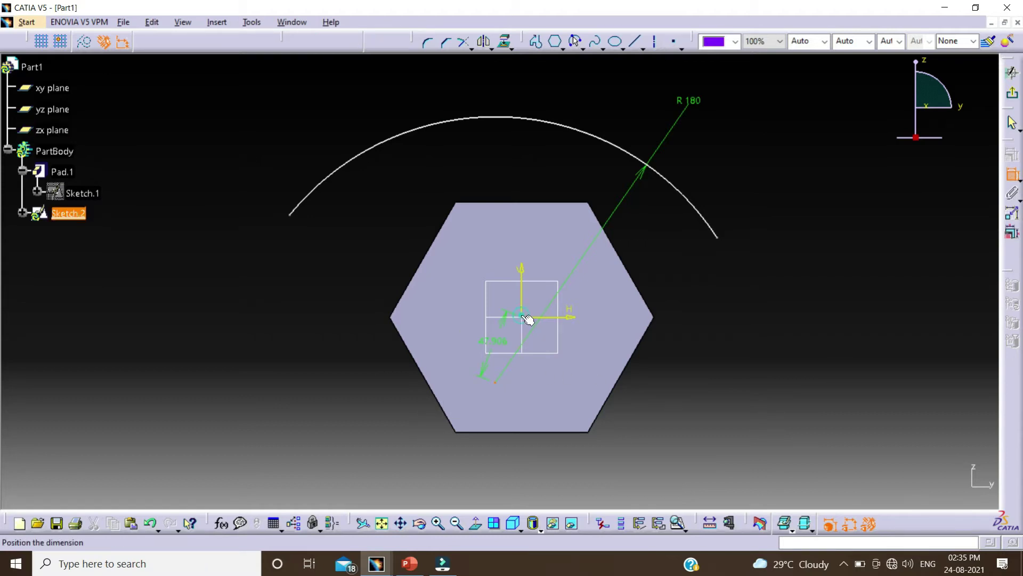
right_click(695, 274)
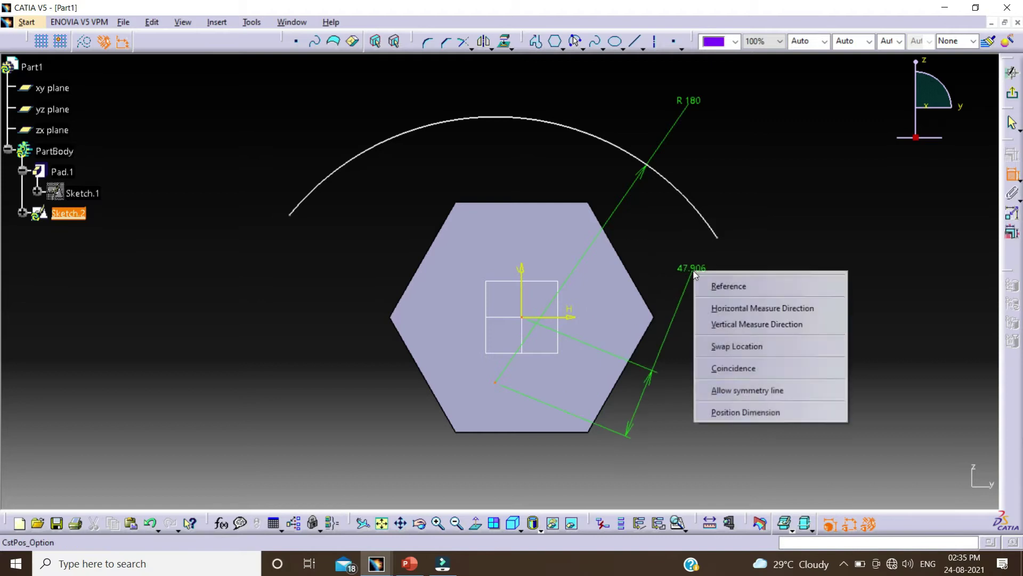
left_click(749, 368)
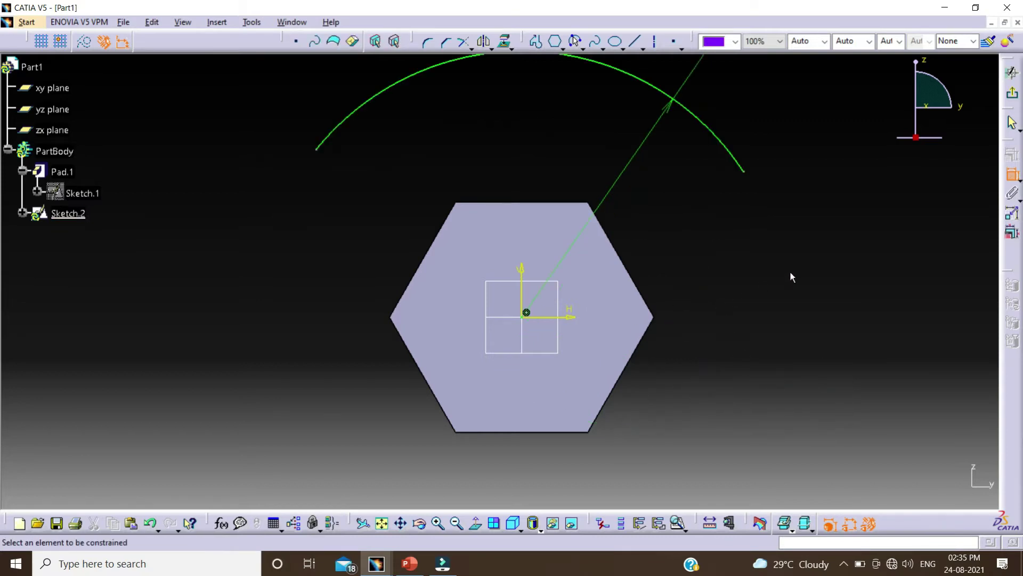
middle_click_drag(791, 276, 679, 257)
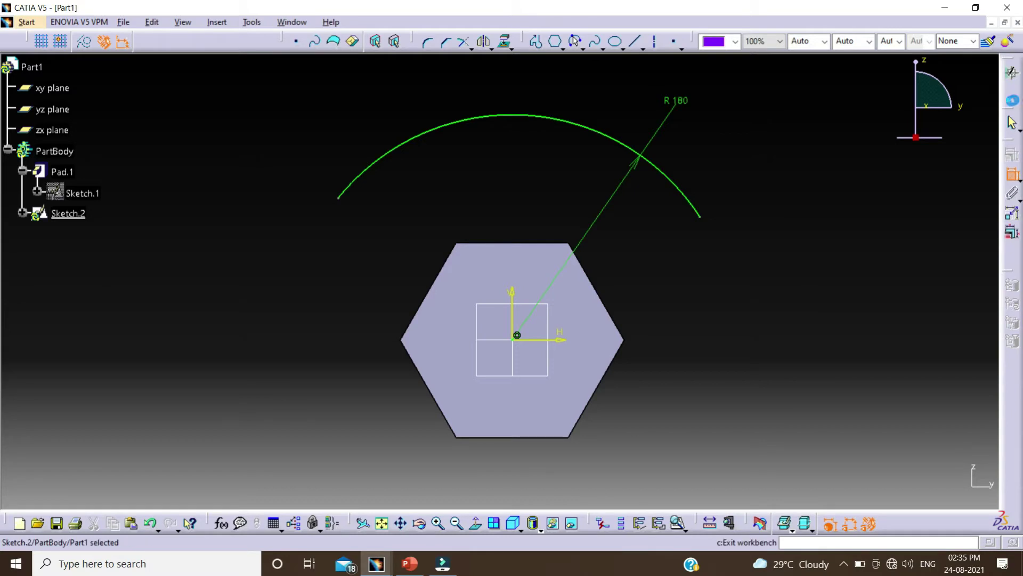
Exit the arc sketch and switch to the Generative Shape Design workbench.
left_click(1011, 100)
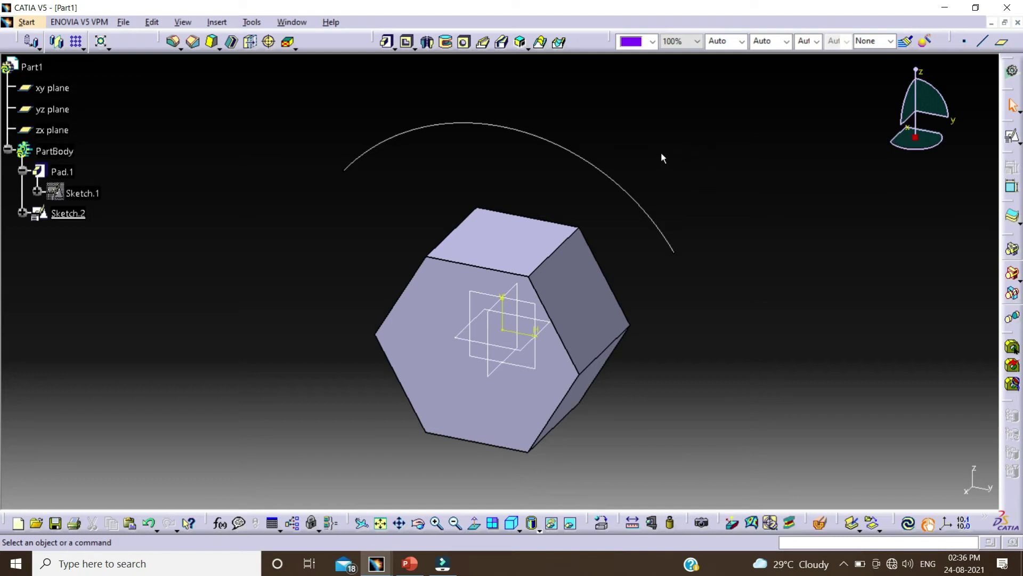
left_click(27, 24)
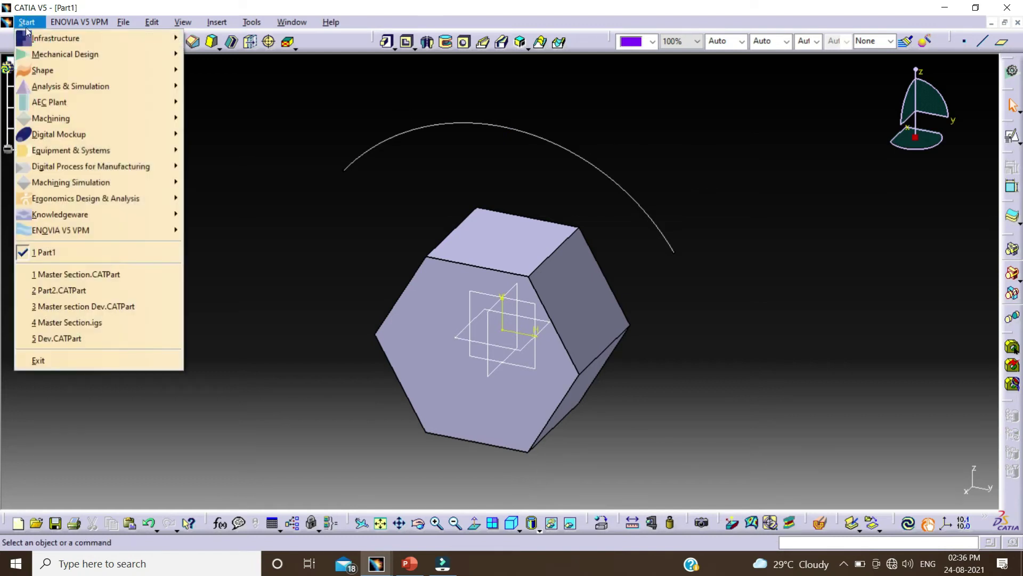
mouse_move(92, 67)
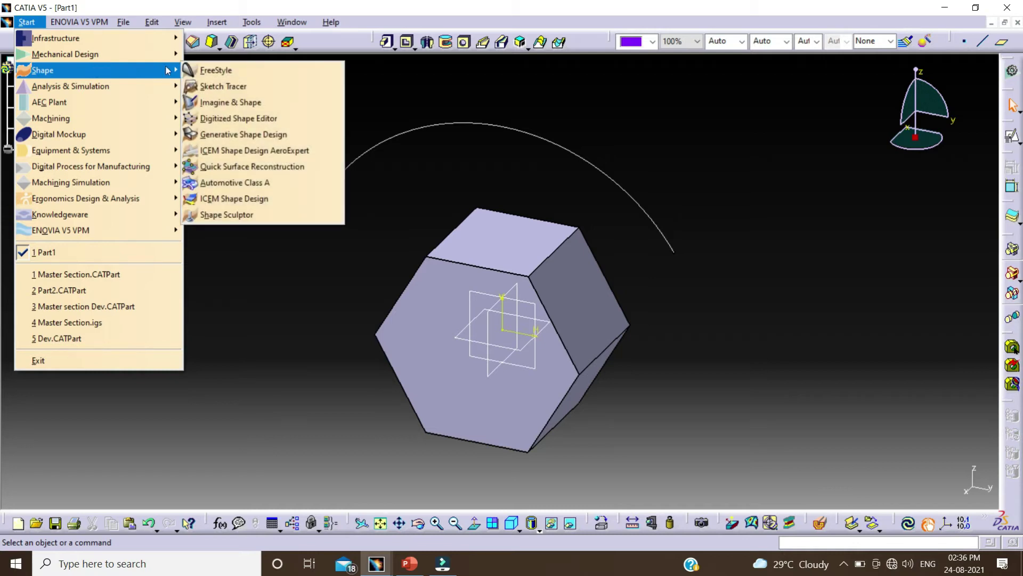
left_click(258, 137)
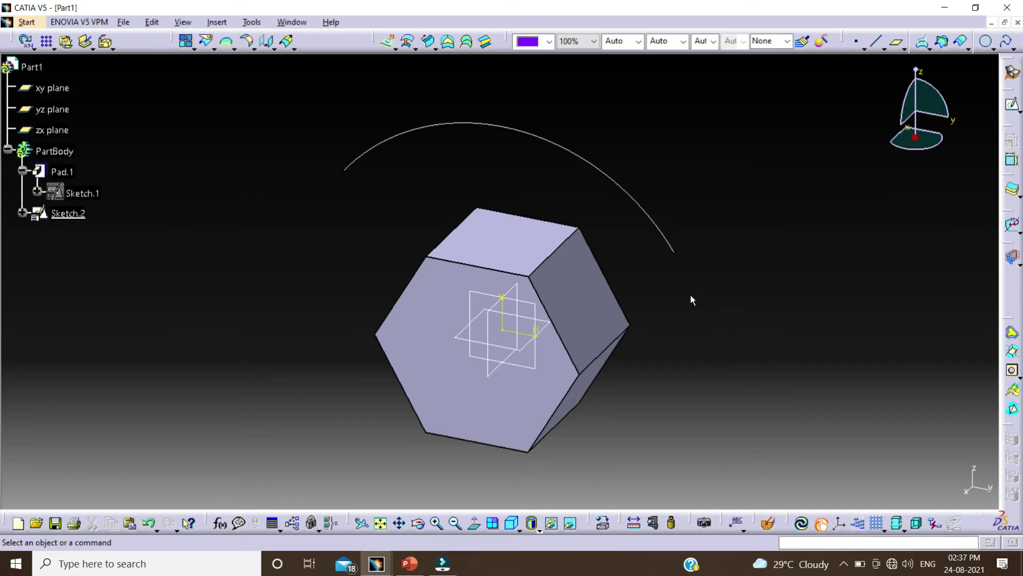
Extrude Sketch.2 into a 50 mm surface with mirrored extent.
left_click(387, 47)
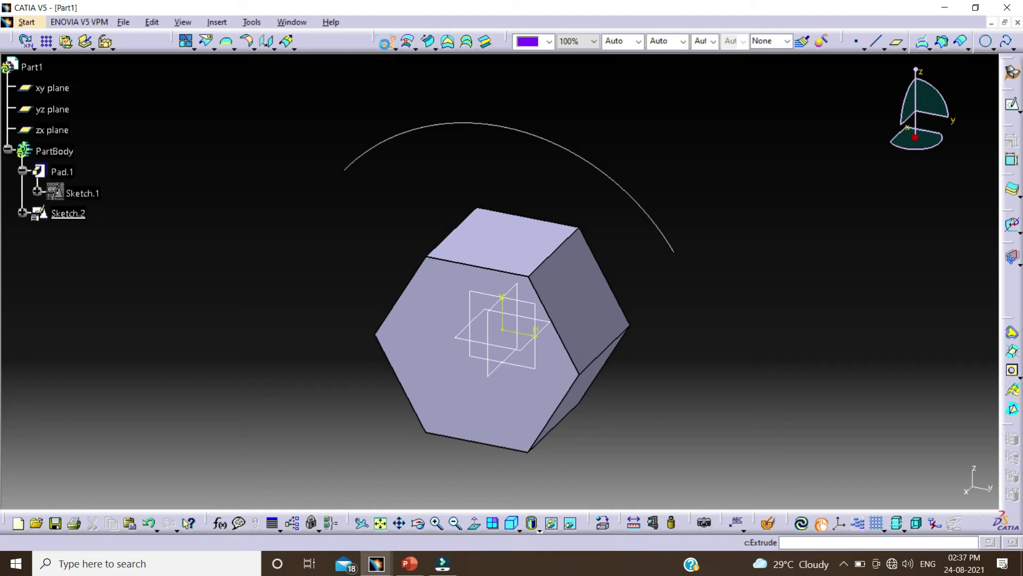
left_click(559, 149)
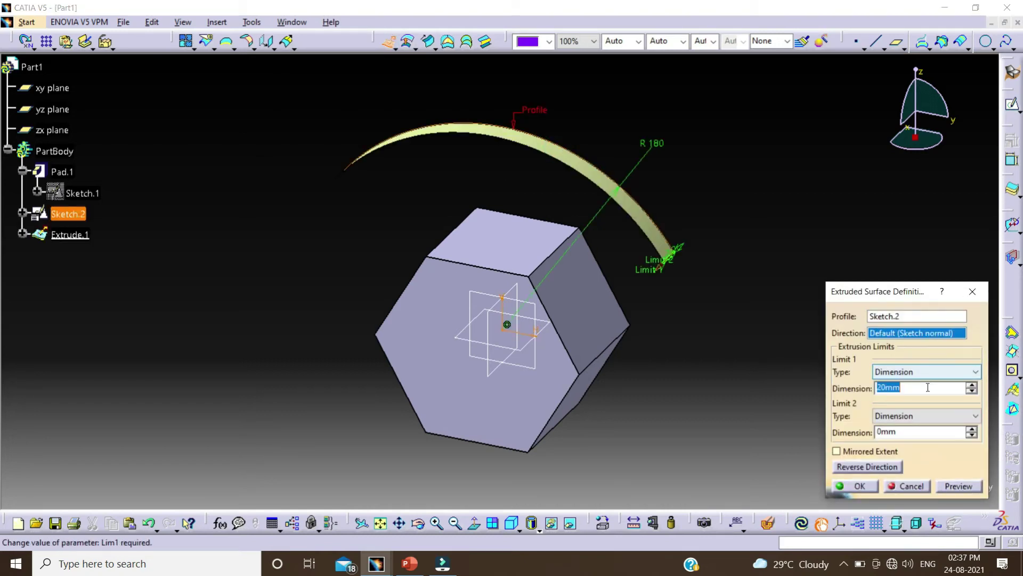
type("50")
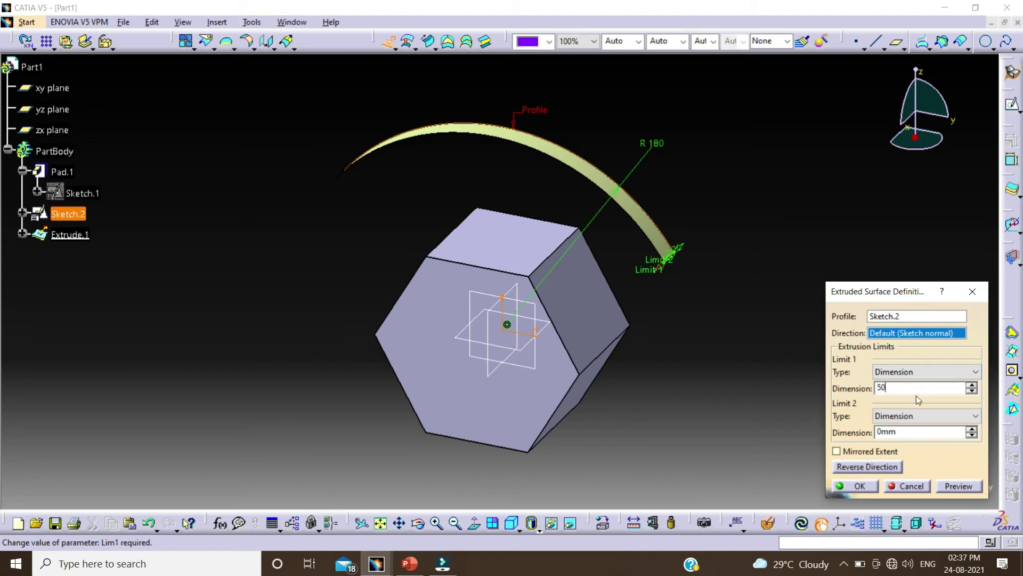
left_click(855, 455)
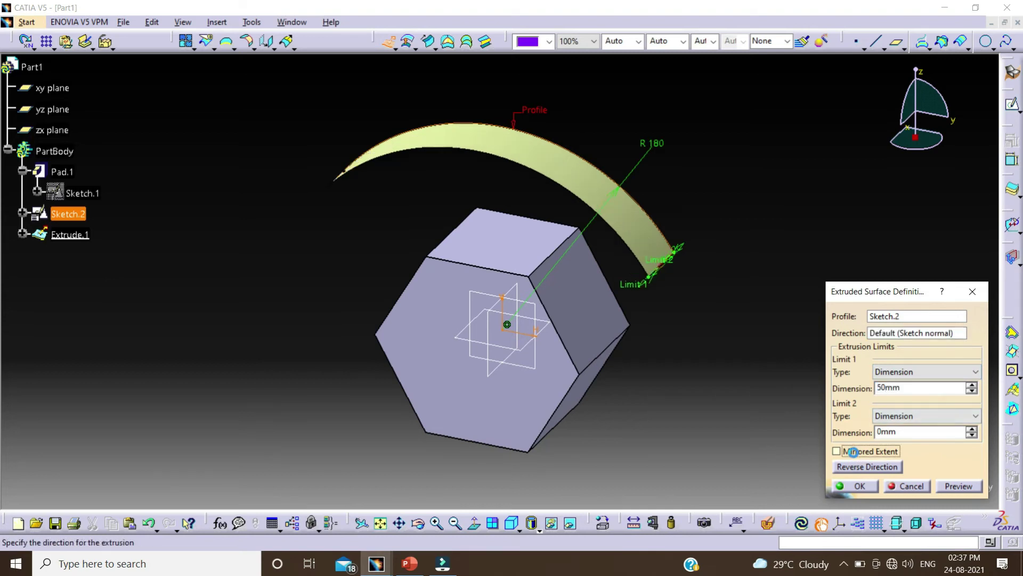
left_click(848, 485)
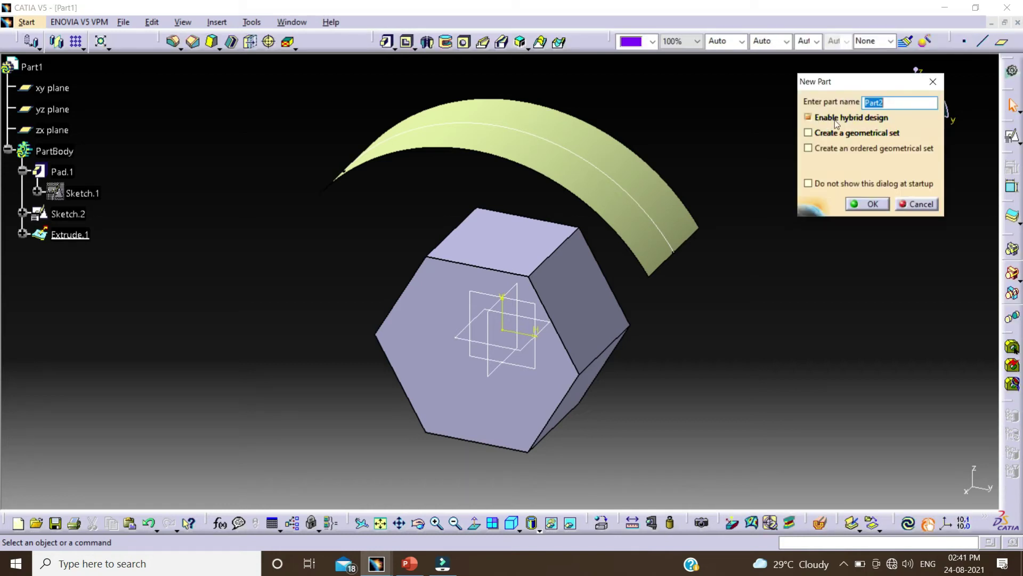
Create Part2 with hybrid design unchecked and start a positioned sketch on its yz plane.
left_click(807, 117)
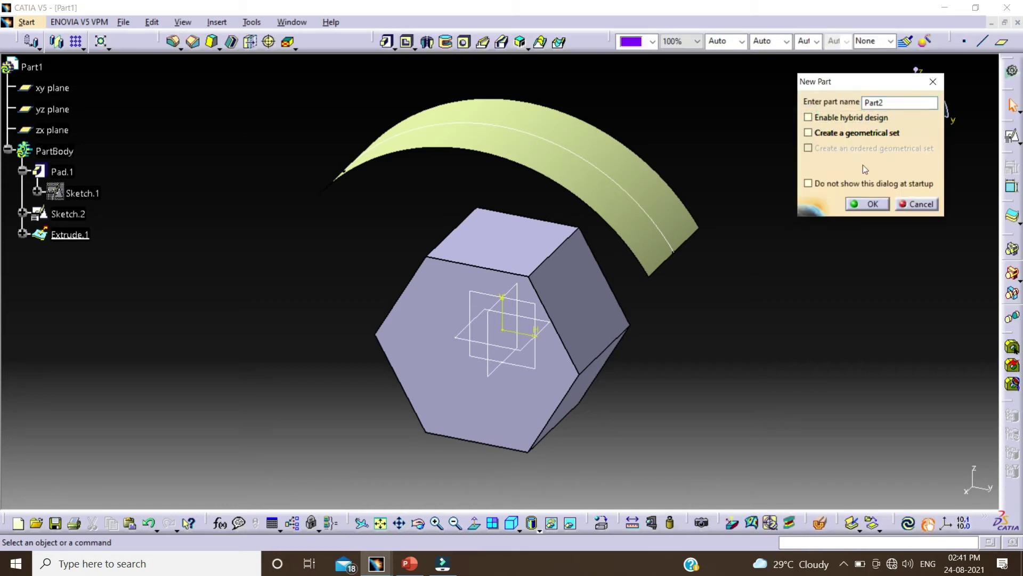
left_click(868, 205)
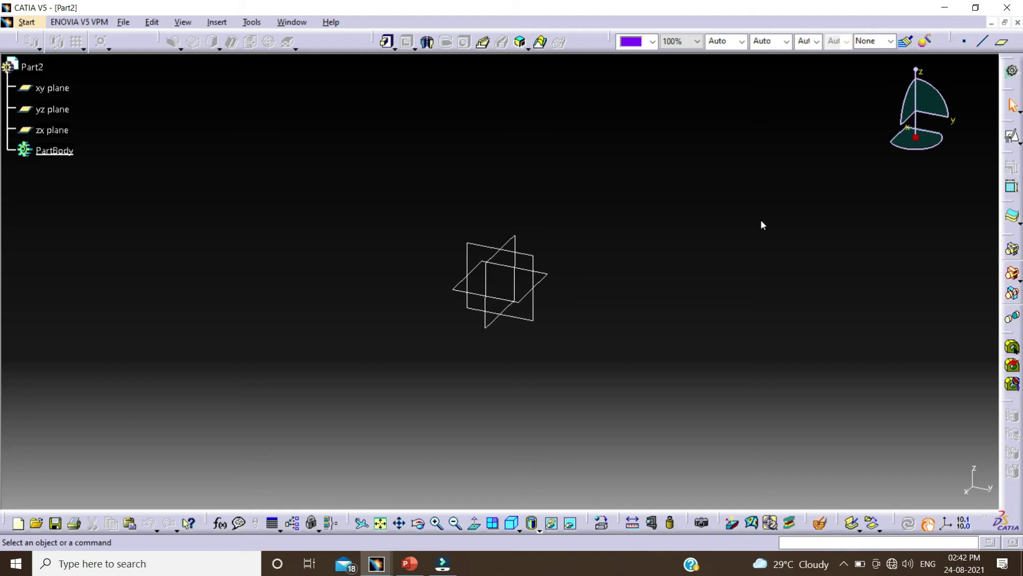
left_click(1008, 138)
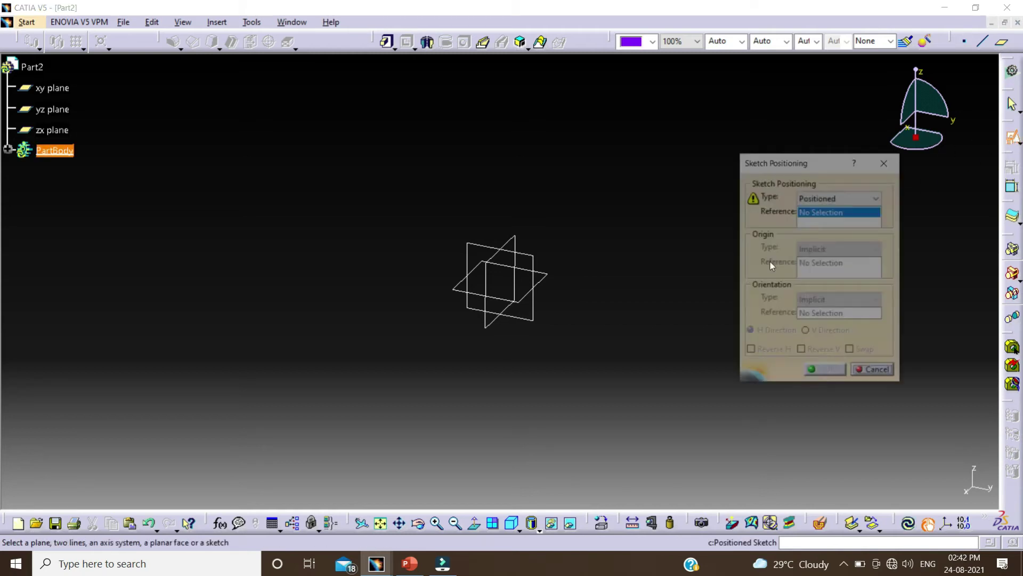
left_click(531, 322)
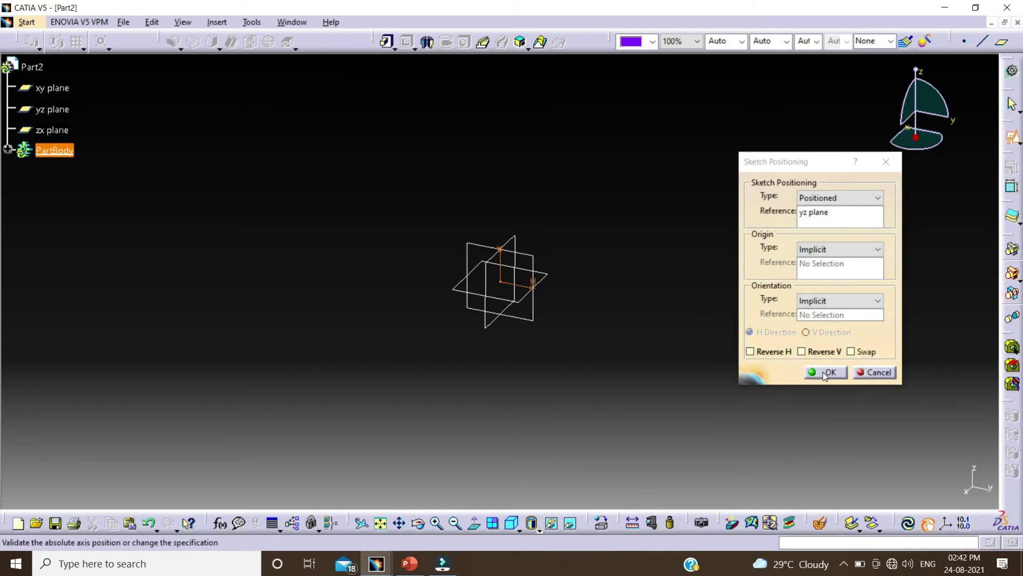
left_click(825, 372)
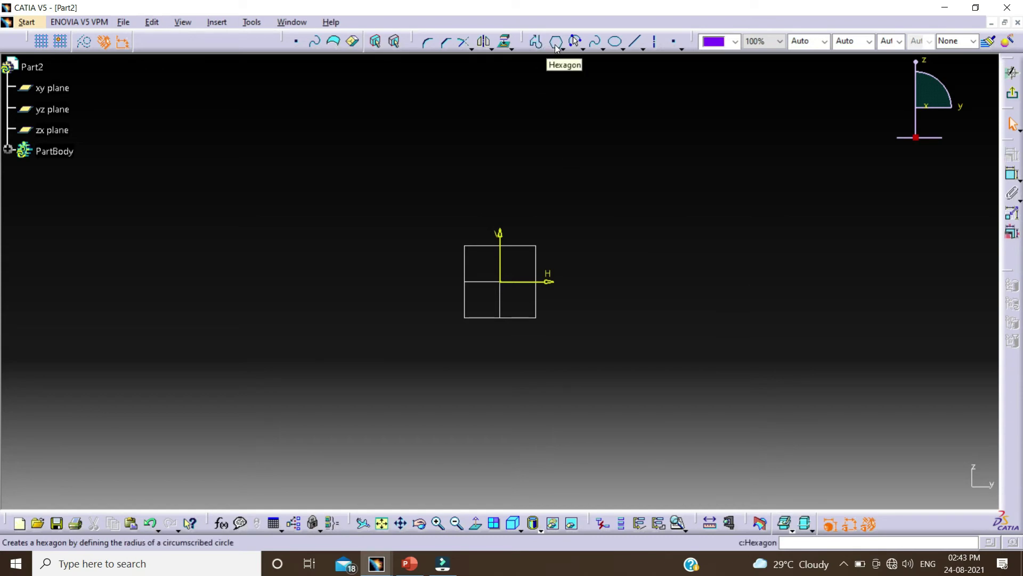
Draw a hexagon centred on the sketch origin.
left_click(556, 43)
left_click(502, 283)
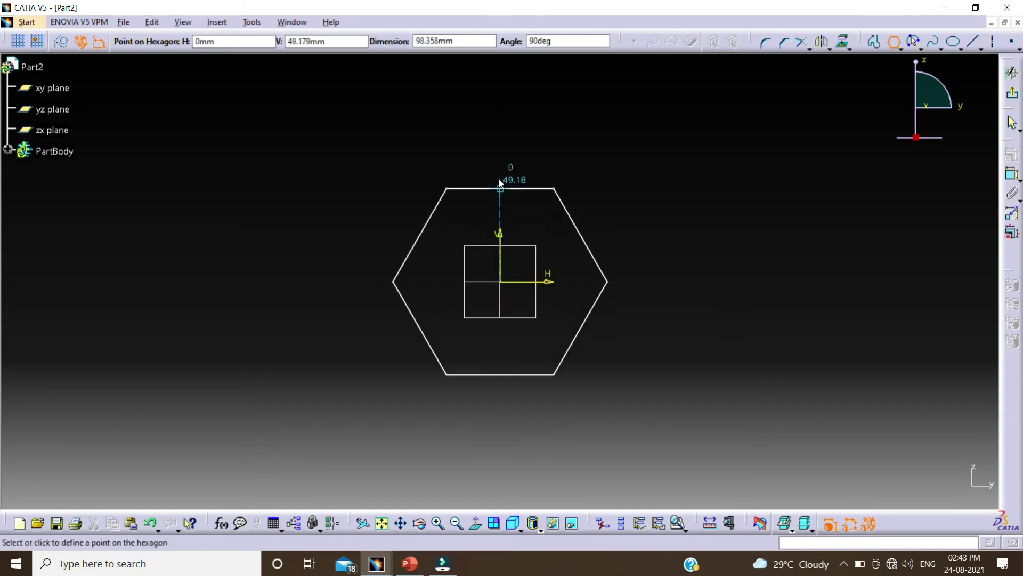
left_click(501, 156)
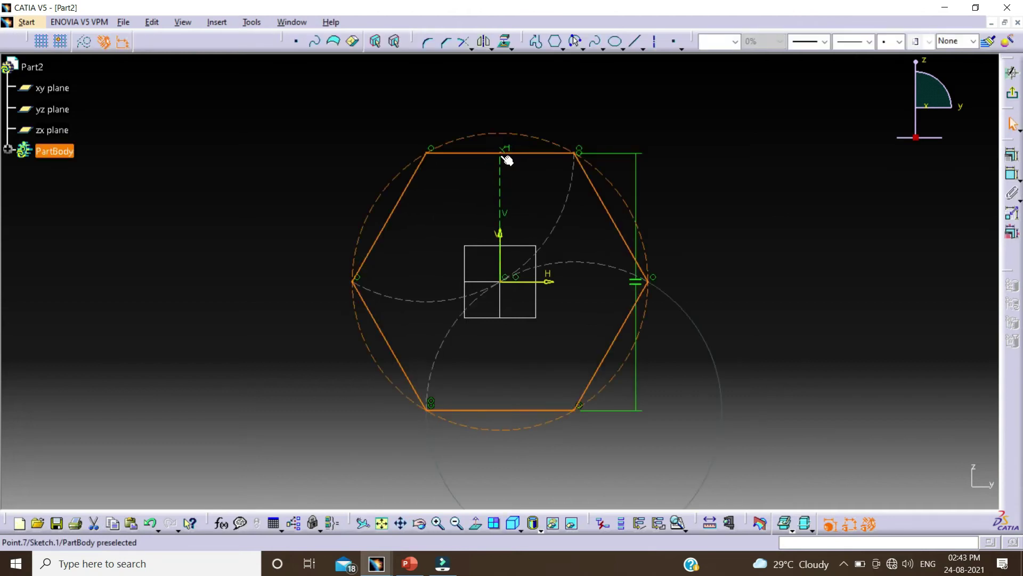
left_click(755, 262)
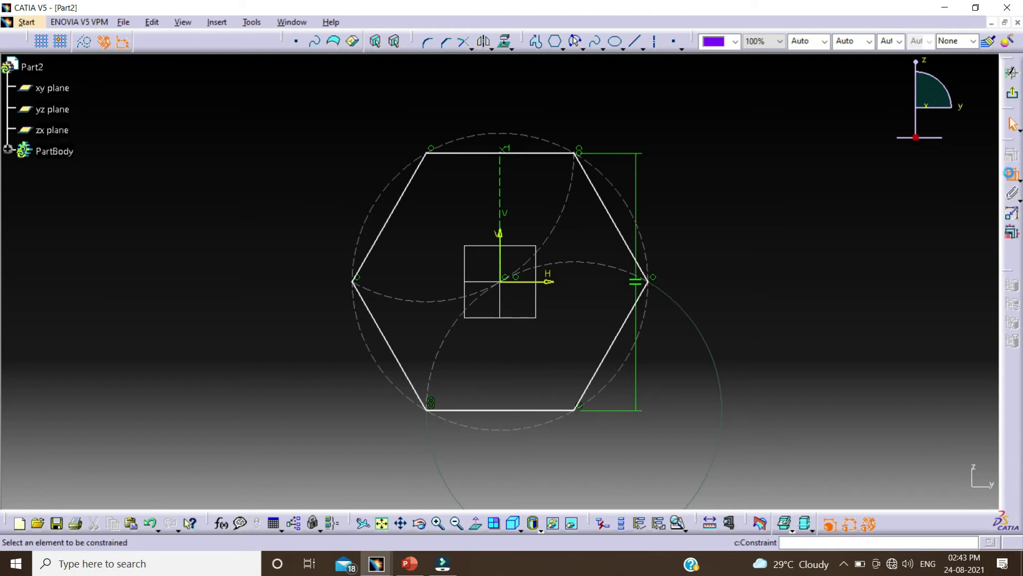
Constrain the hexagon's top edge to 90 mm and exit the sketch.
left_click(1011, 174)
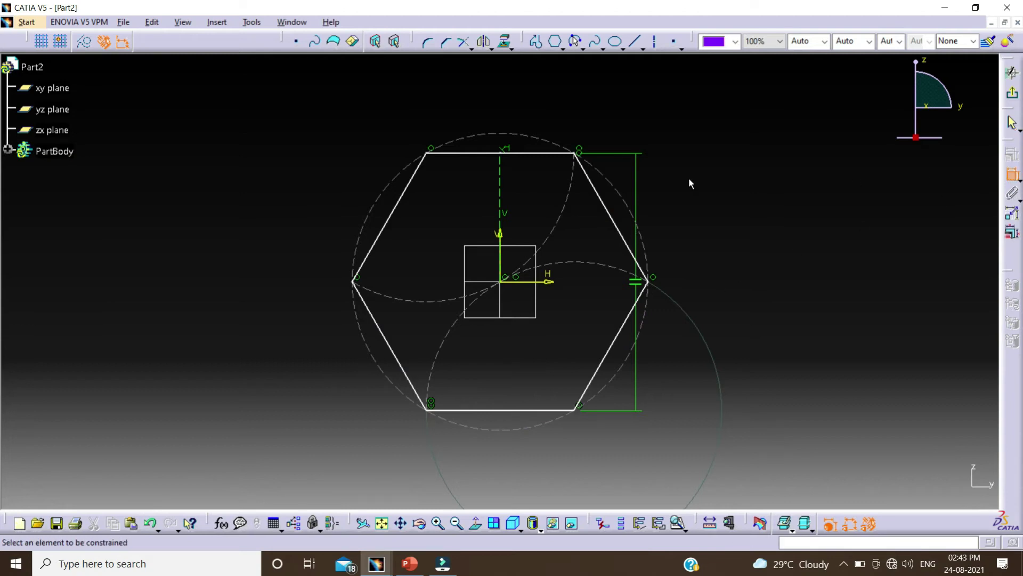
left_click(474, 152)
left_click(507, 100)
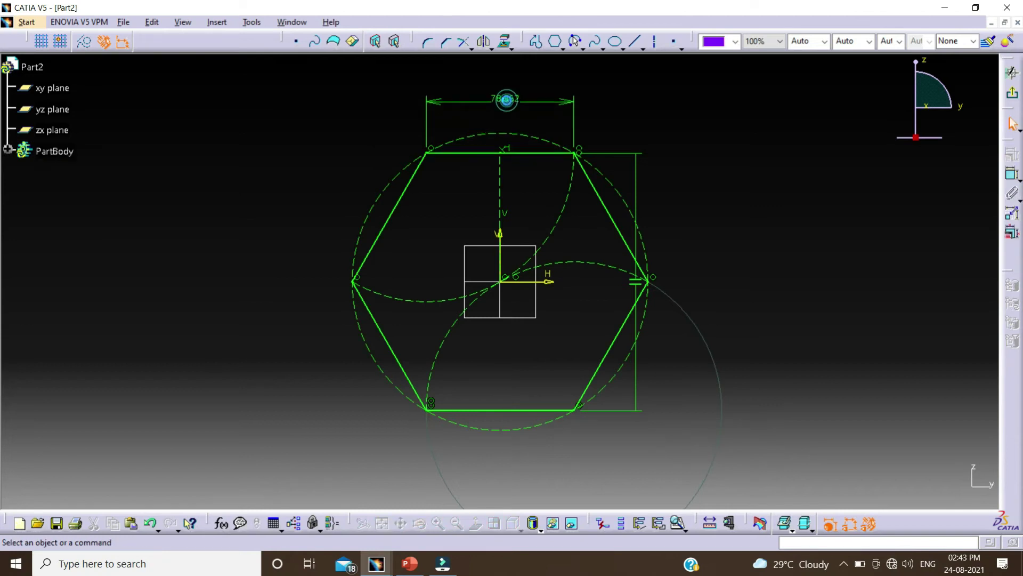
double_click(506, 100)
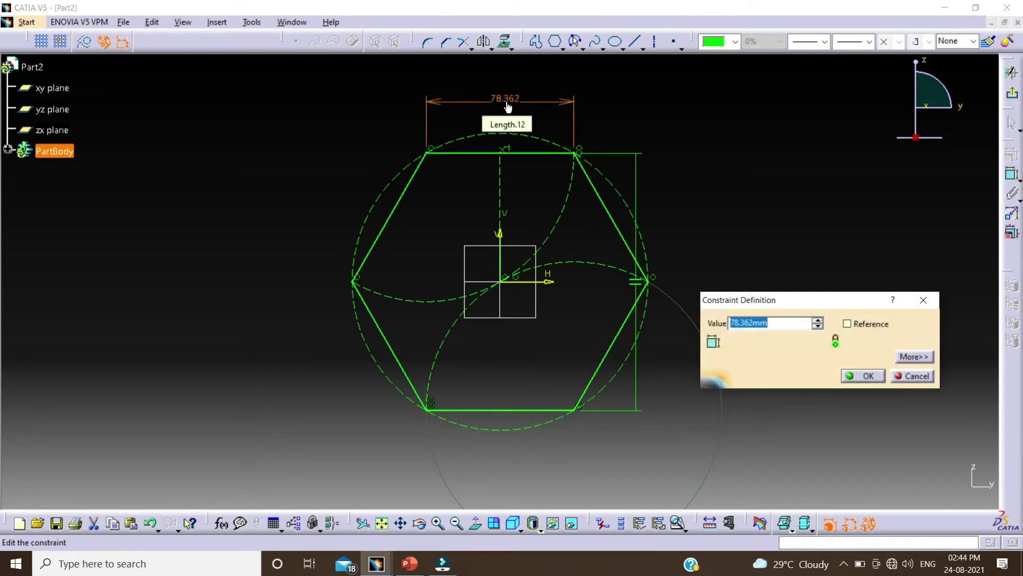
type("90")
left_click(862, 375)
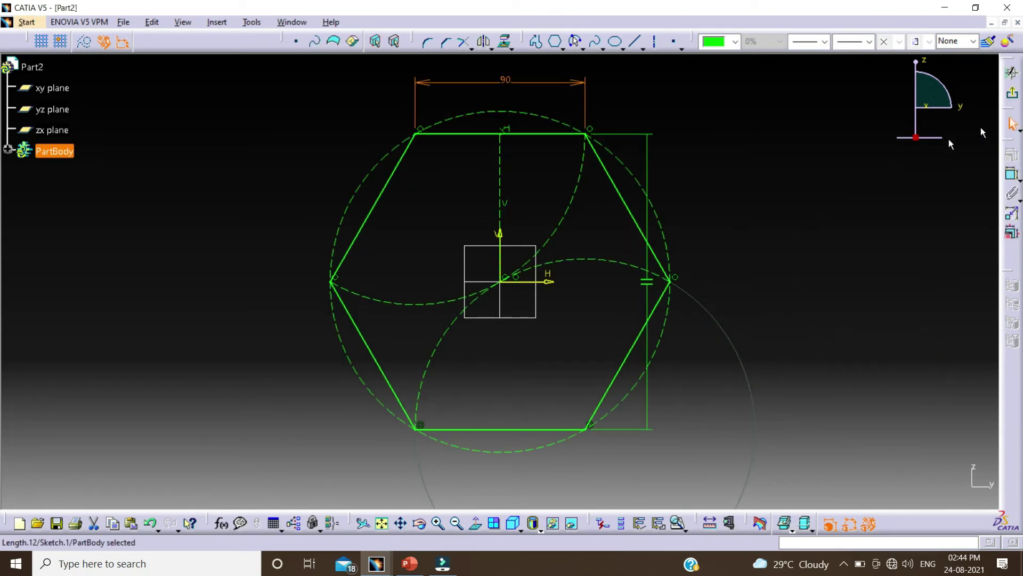
left_click(1012, 125)
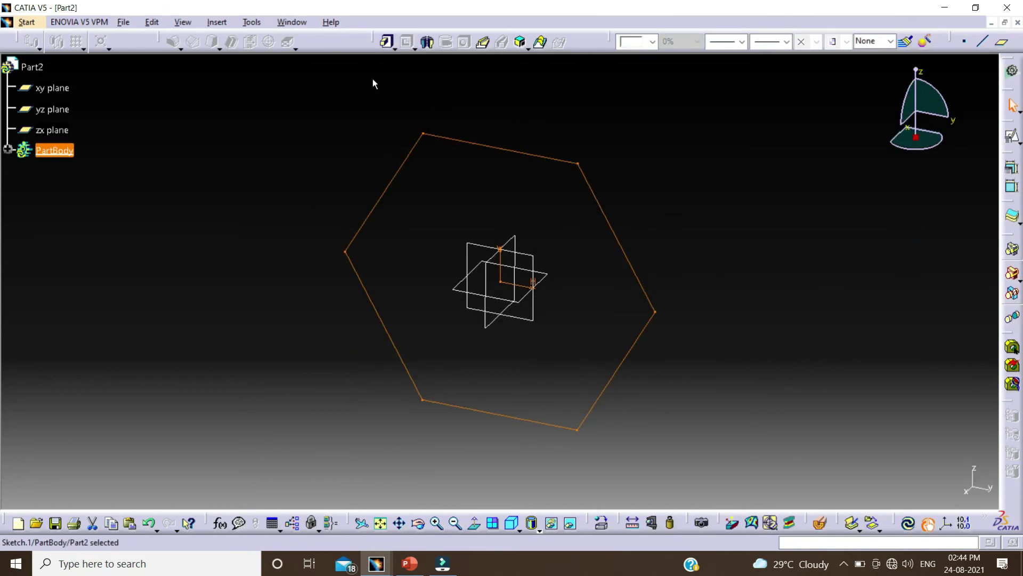
Pad the hexagon sketch 50 mm with mirrored extent to create Pad.1.
left_click(386, 44)
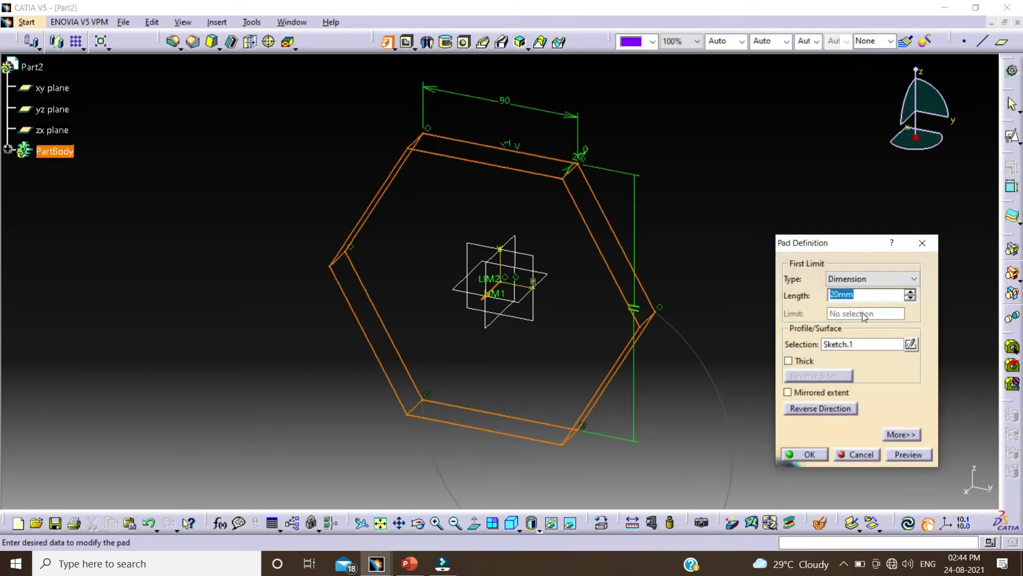
type("50")
left_click(811, 393)
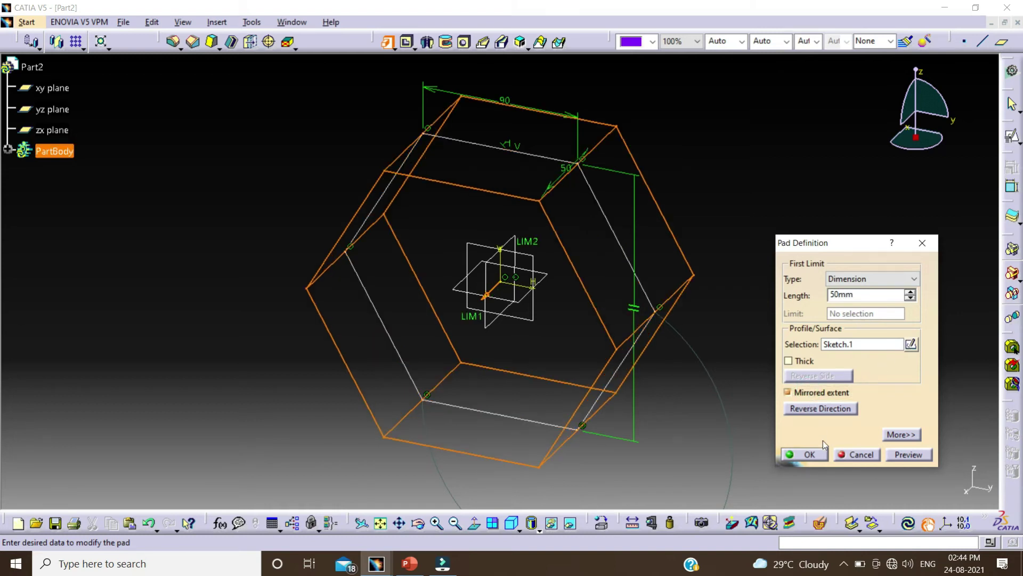
left_click(810, 454)
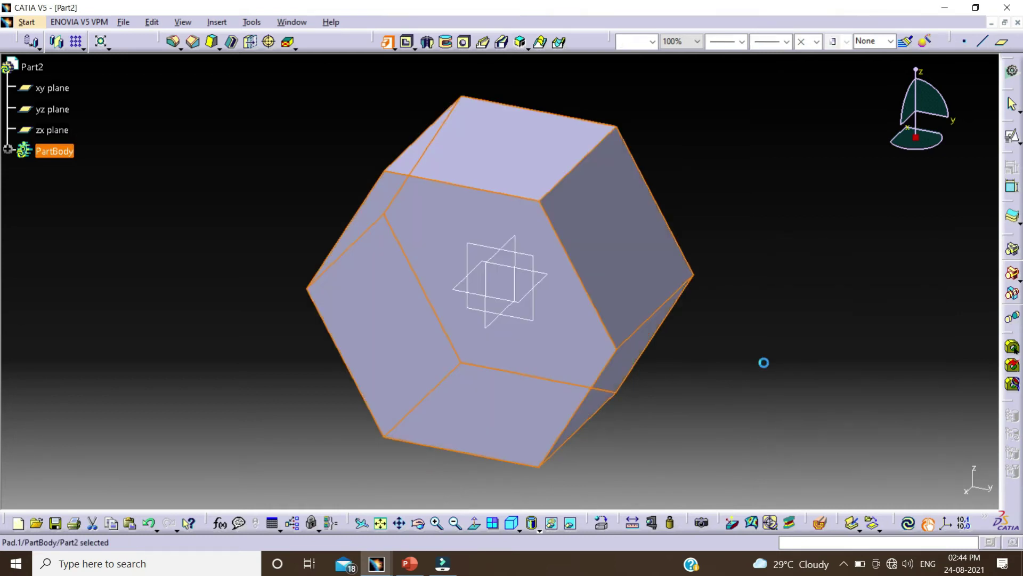
Start a new positioned sketch on the yz plane.
left_click(766, 273)
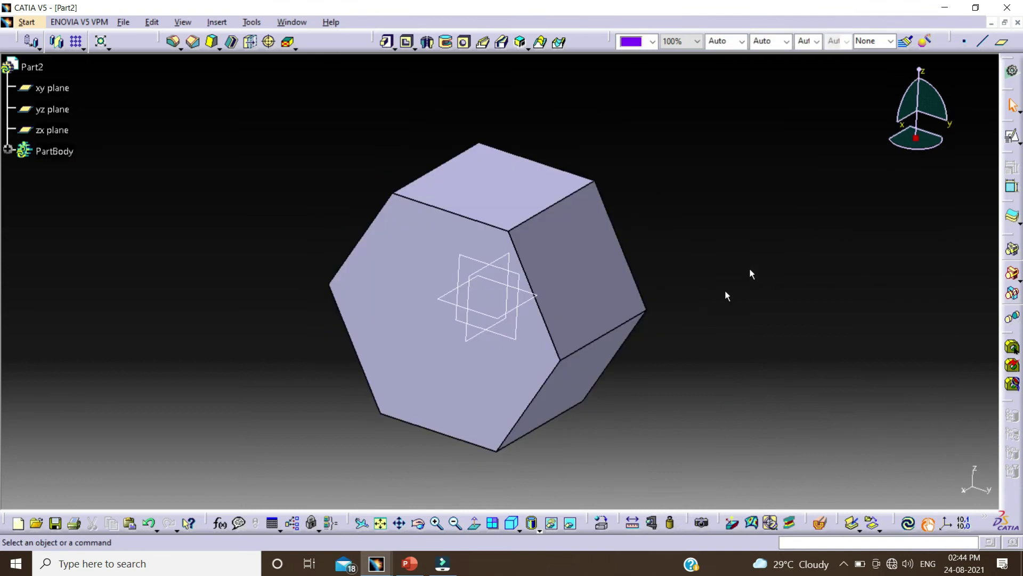
left_click(1012, 136)
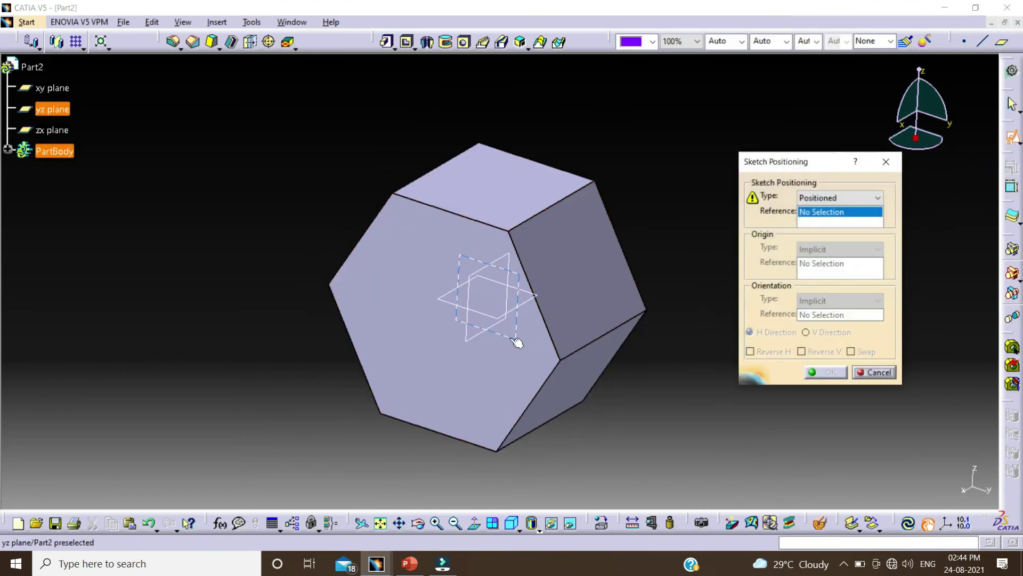
left_click(518, 340)
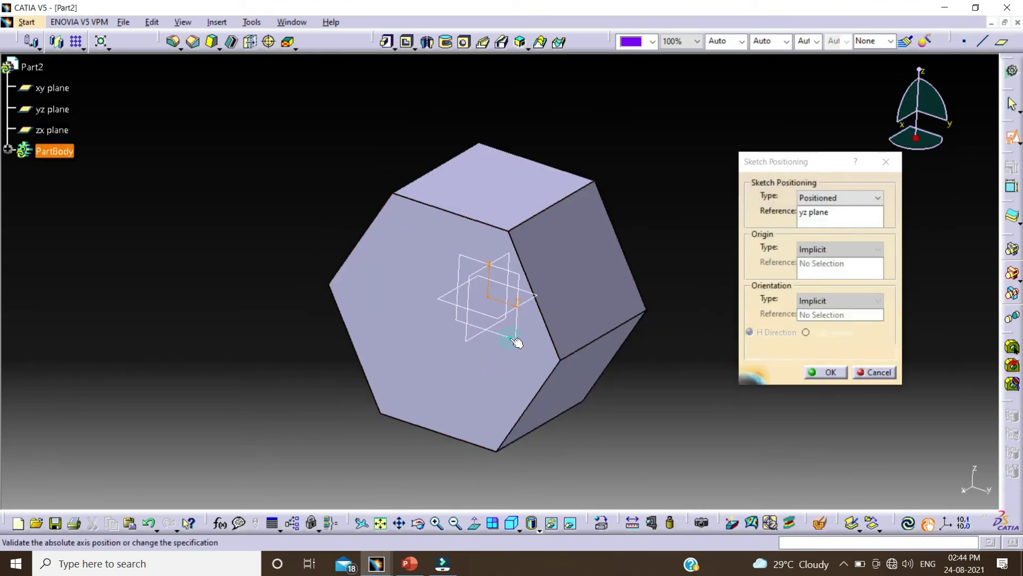
left_click(817, 373)
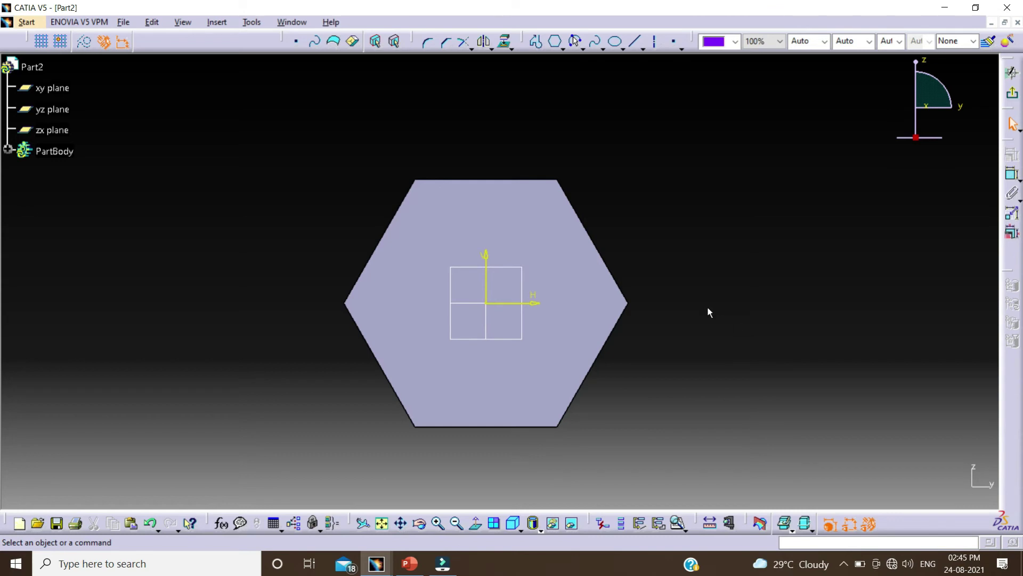
Draw a four-point wavy spline above the hexagon and exit the sketch.
left_click(595, 42)
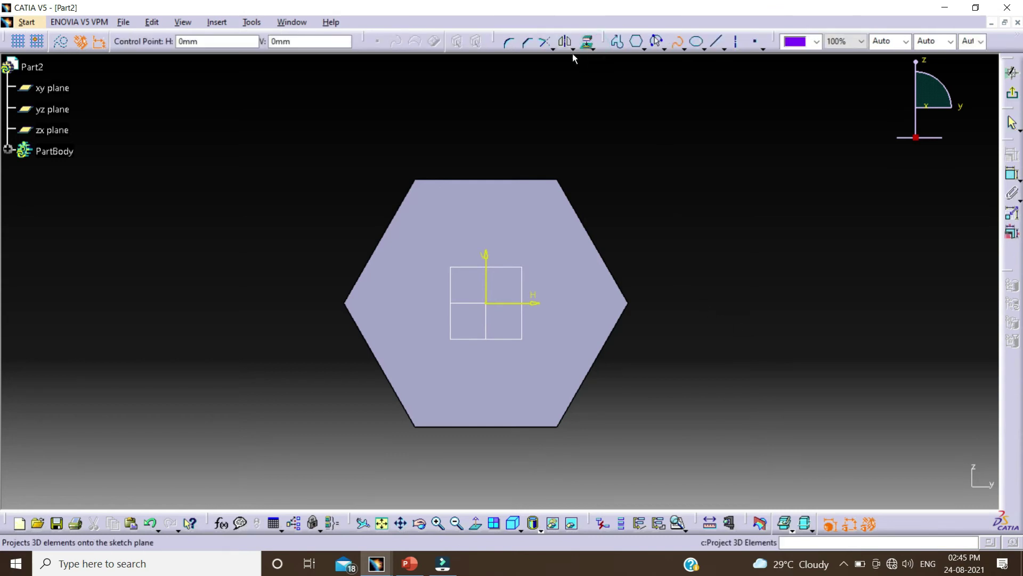
left_click(276, 197)
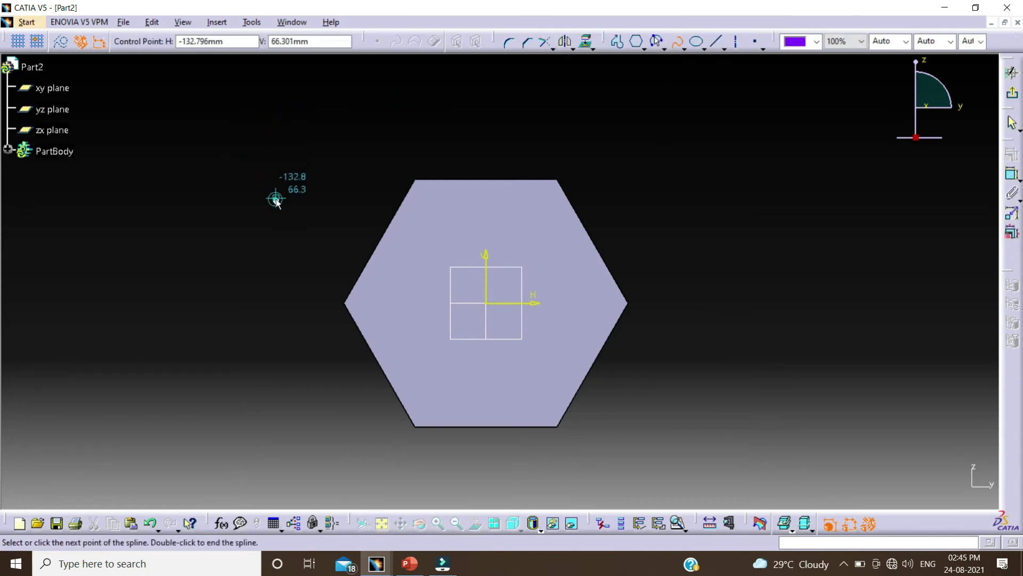
left_click(455, 123)
left_click(659, 183)
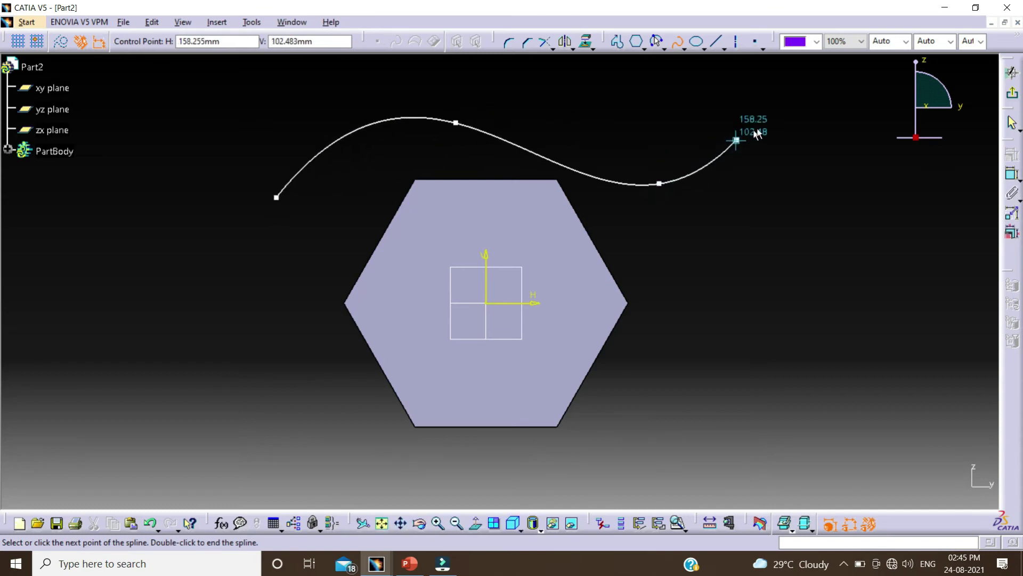
left_click(769, 123)
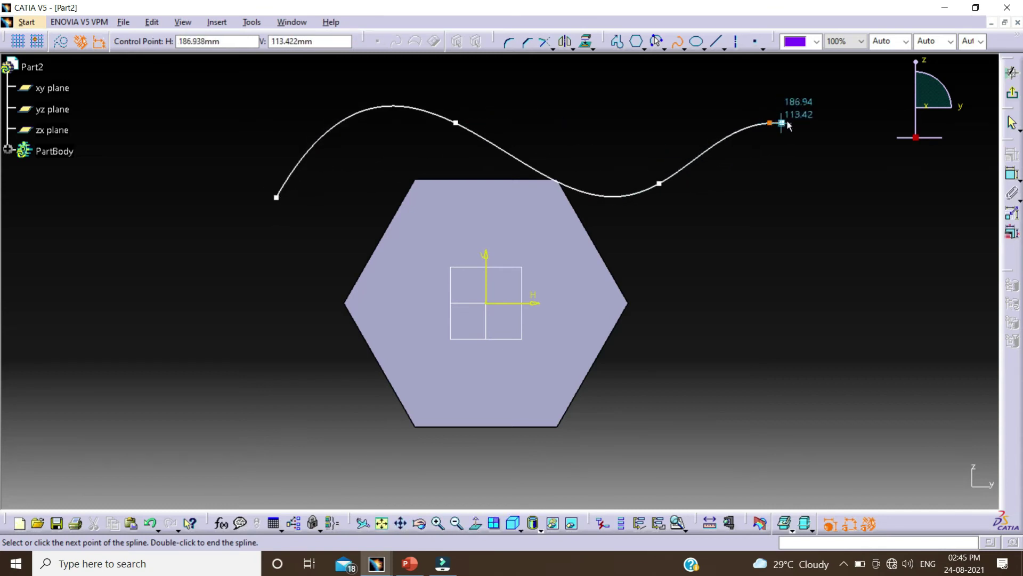
key("Escape")
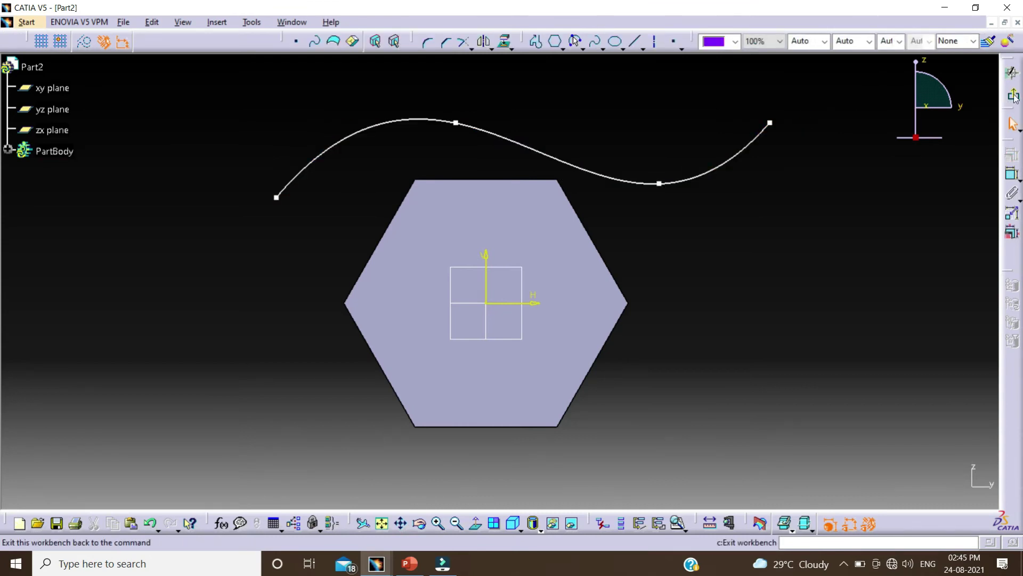
left_click(1012, 94)
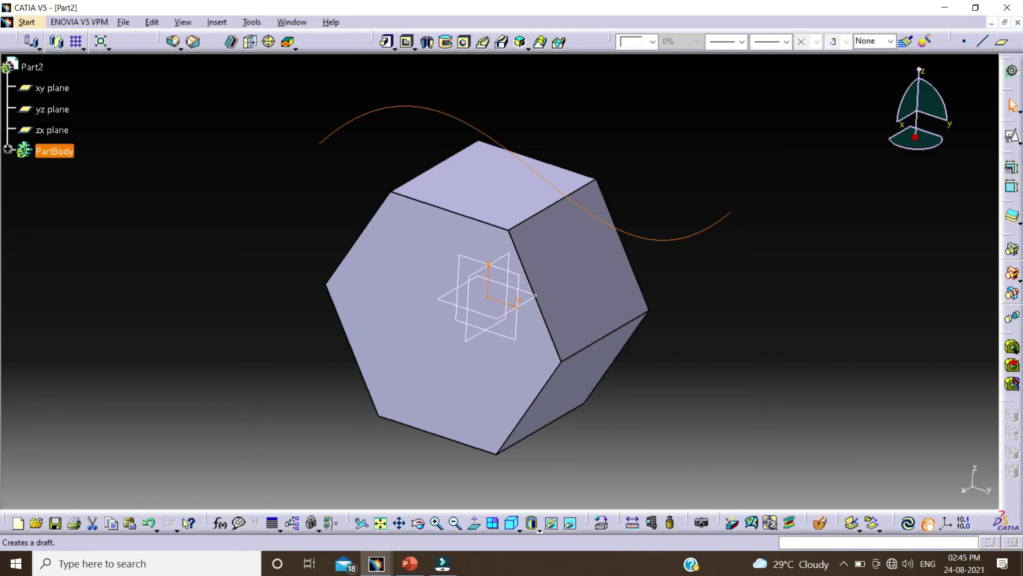
Switch to the Generative Shape Design workbench via Start > Shape.
left_click(26, 21)
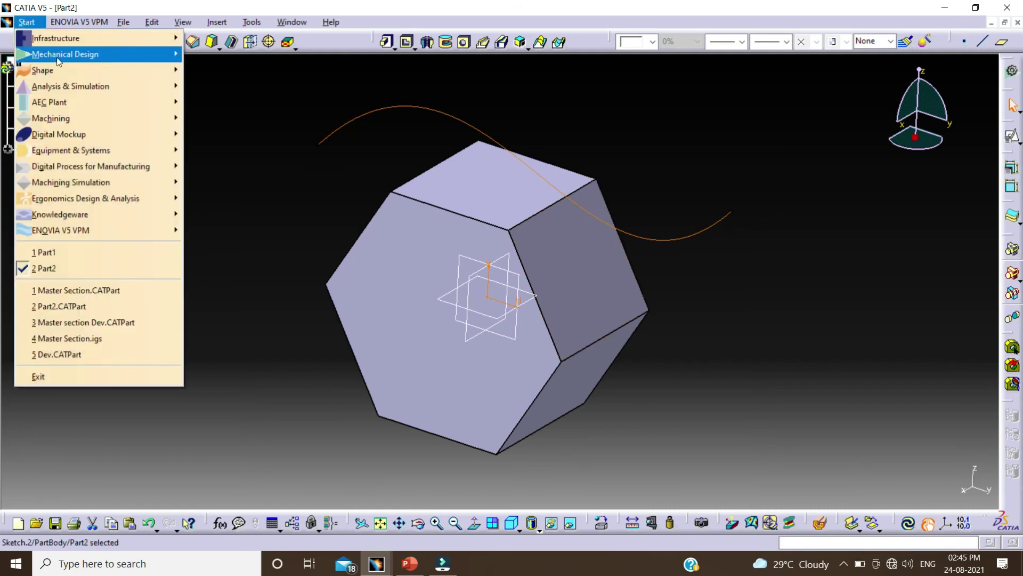
left_click(103, 71)
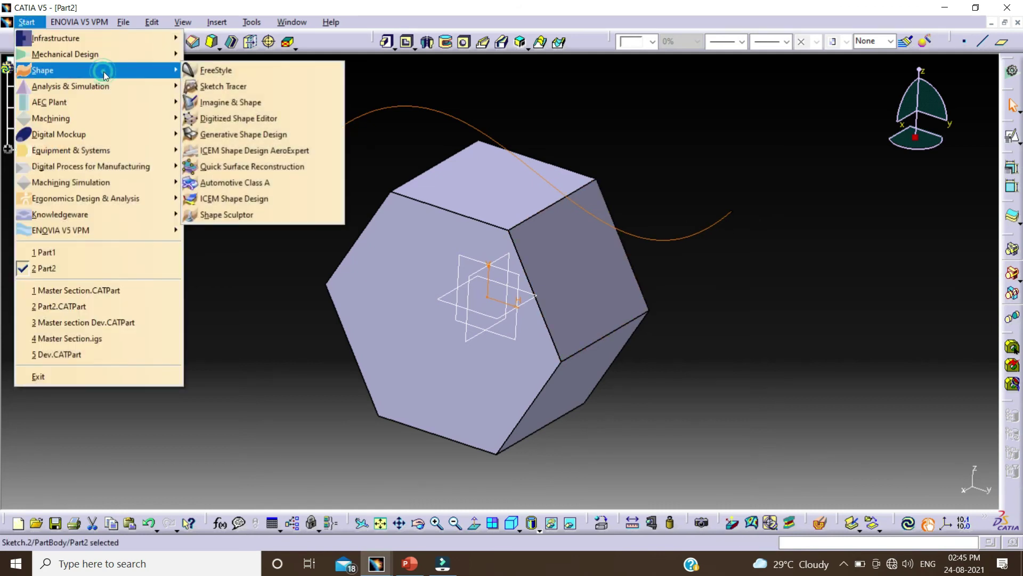
left_click(265, 133)
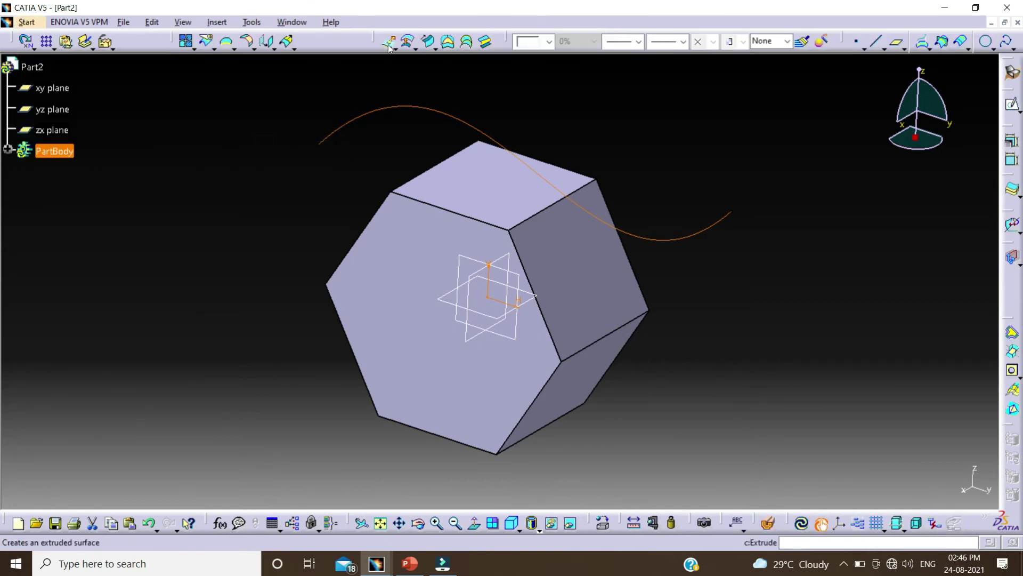
Extrude the spline into a surface, Limit 1 of 50 mm with mirrored extent.
left_click(390, 43)
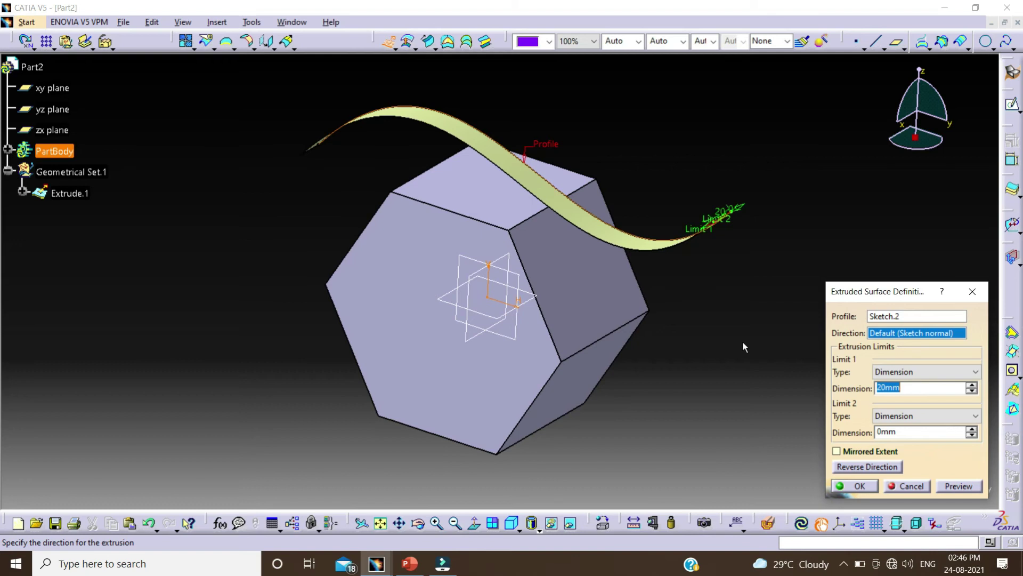
type("50")
left_click(861, 454)
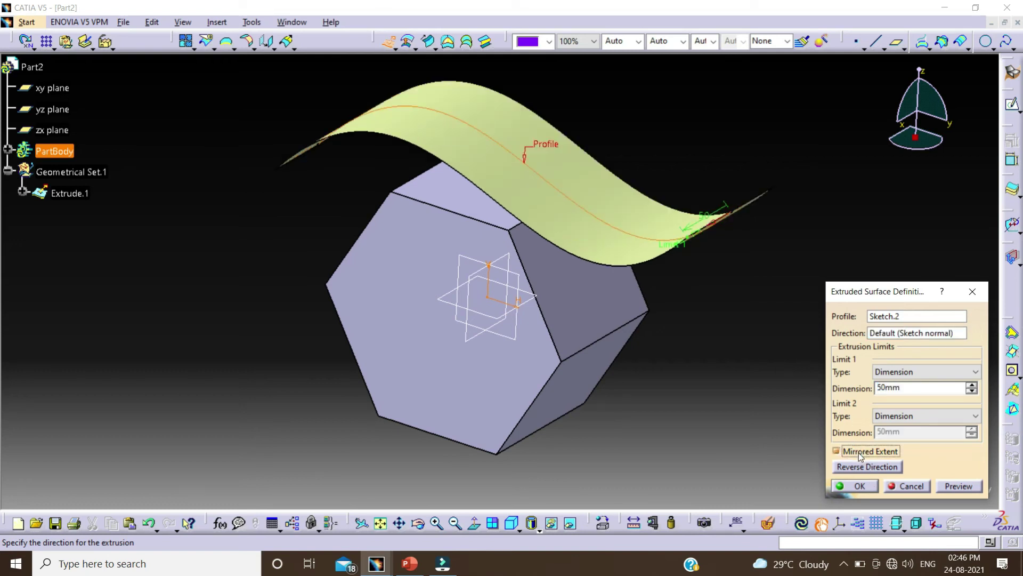
left_click(860, 487)
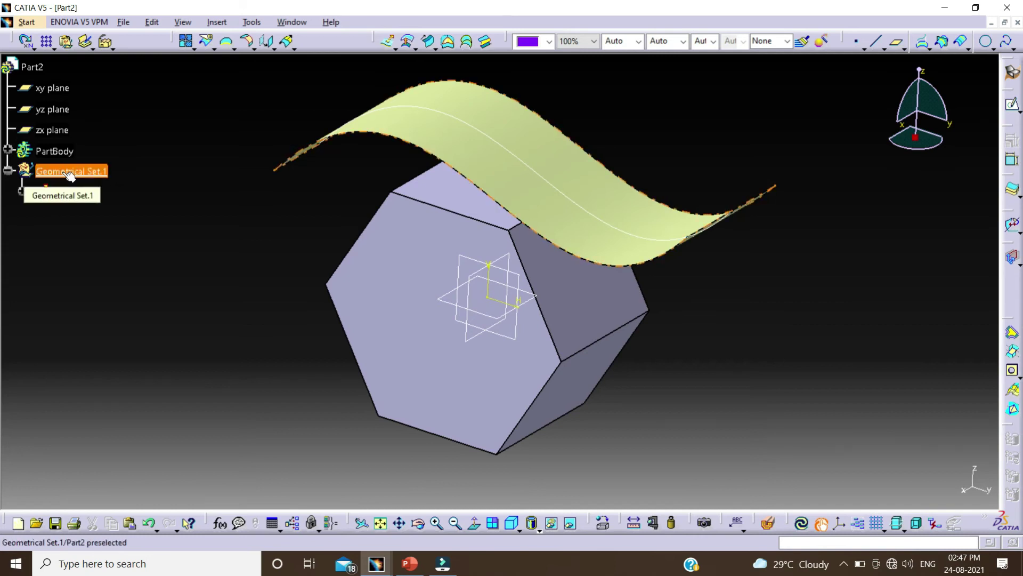
Orbit the view until the hexagonal pad faces front beneath the wavy surface.
middle_click_drag(70, 176, 347, 279)
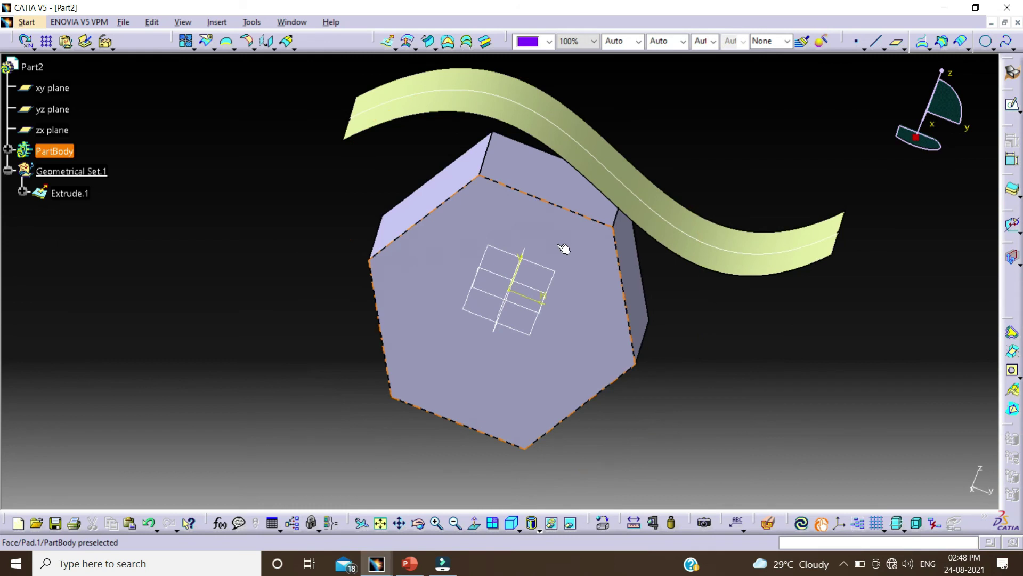
middle_click_drag(565, 251, 698, 385)
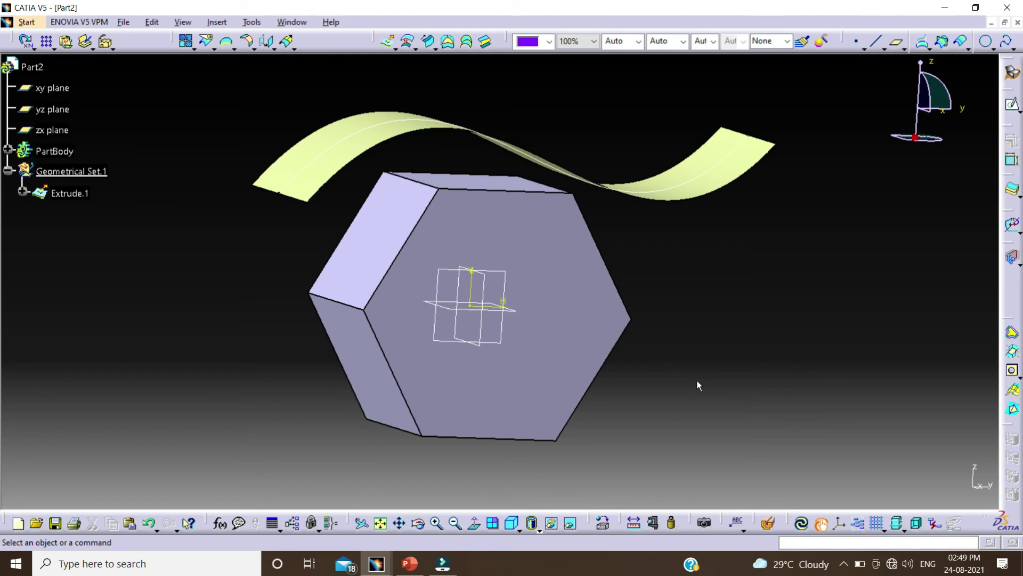
middle_click_drag(699, 385, 700, 290)
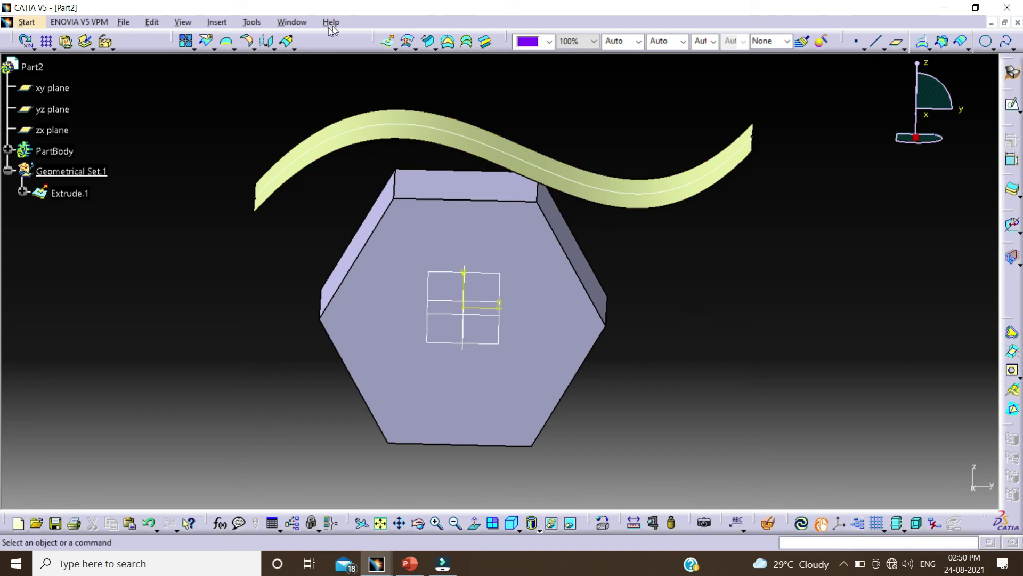
Tile the Part1 and Part2 windows vertically.
left_click(293, 22)
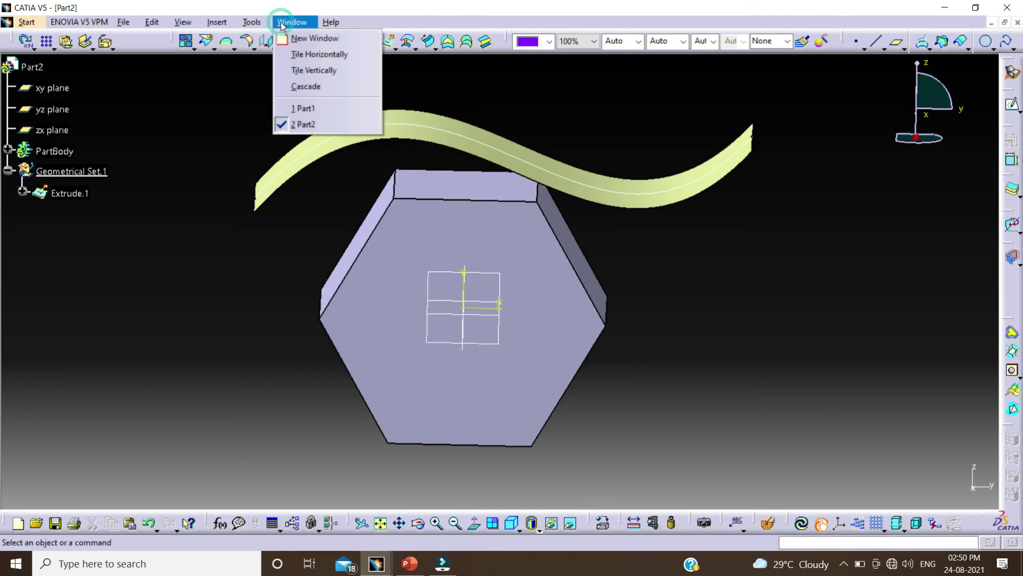
left_click(322, 71)
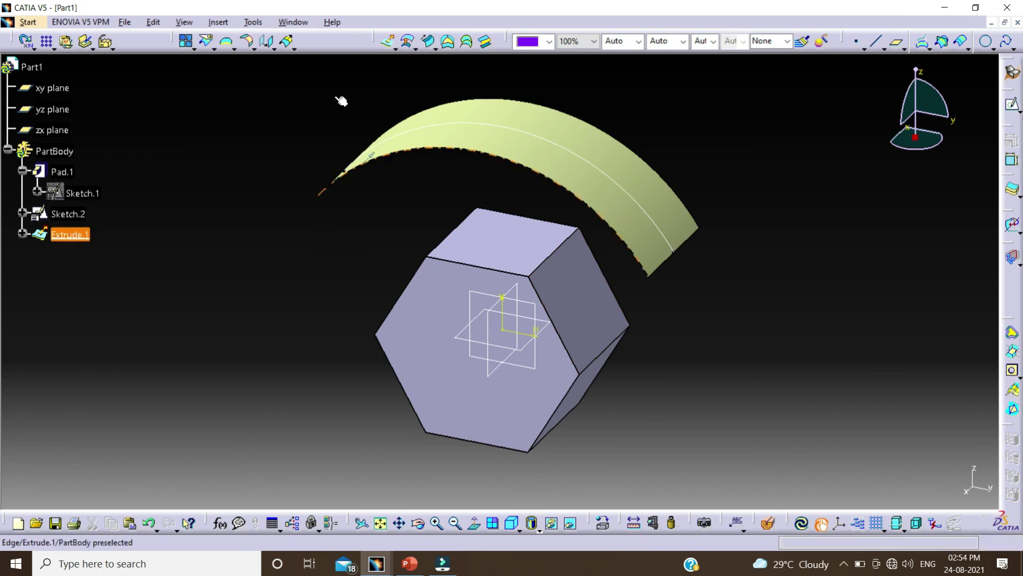
In Options > Part Infrastructure > Part Document, enable hybrid design inside part bodies and bodies.
left_click(254, 22)
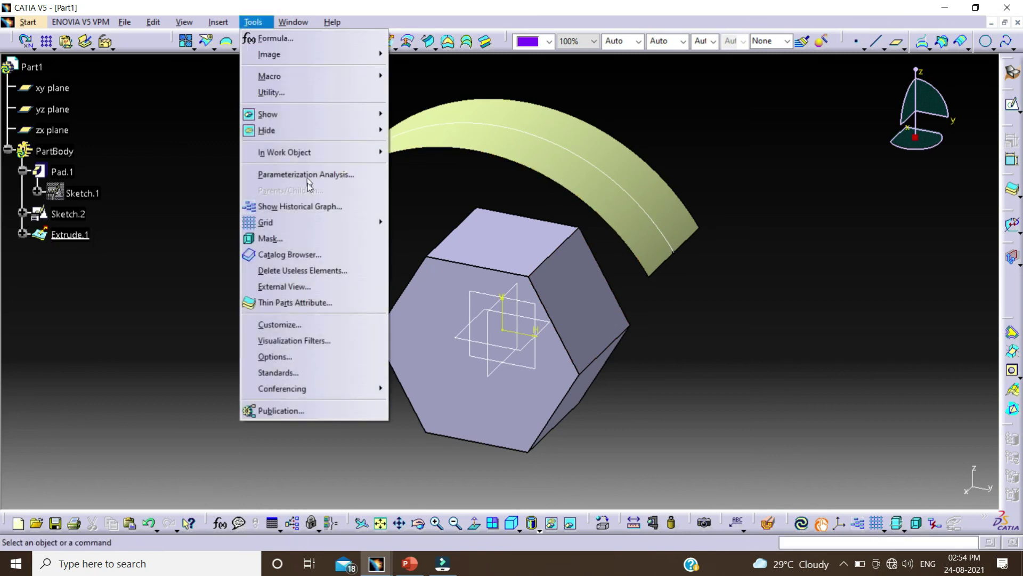
left_click(288, 360)
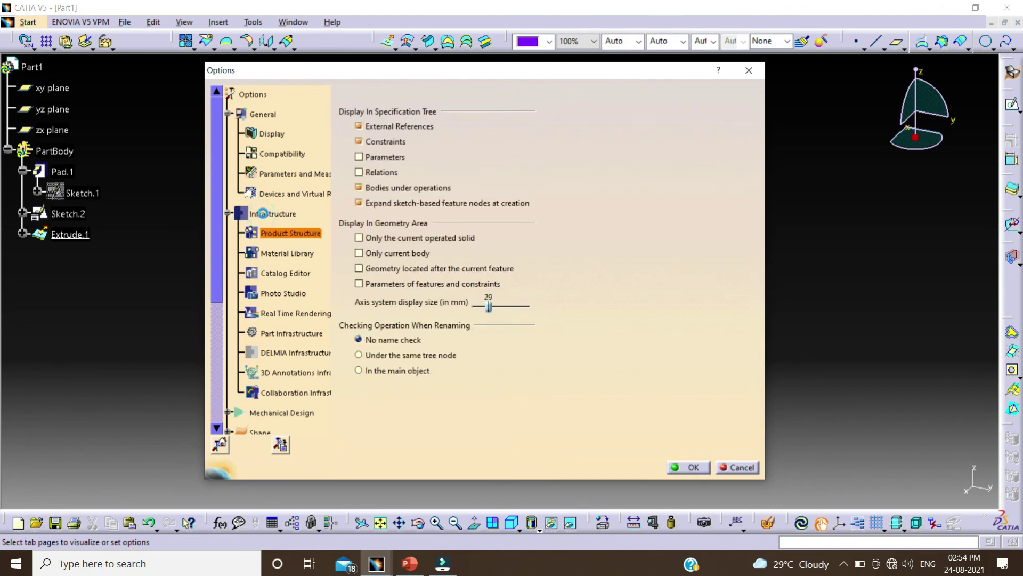
left_click(292, 334)
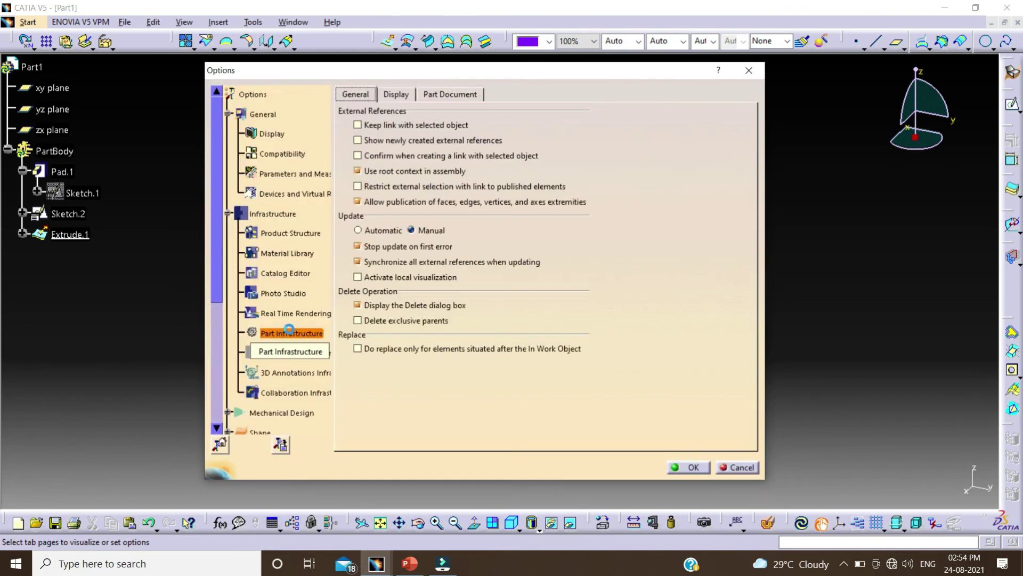
left_click(452, 94)
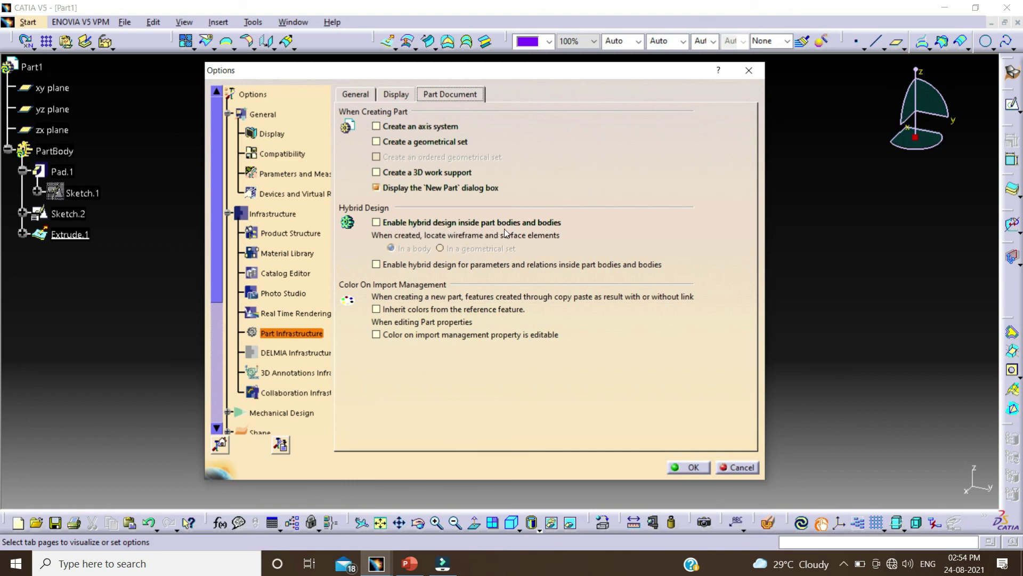
left_click(377, 224)
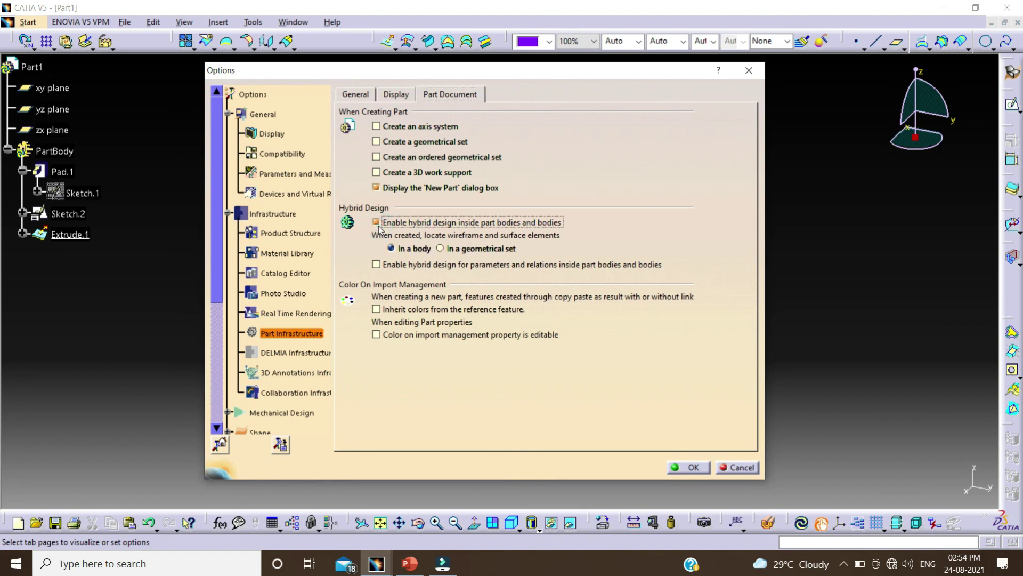
left_click(689, 468)
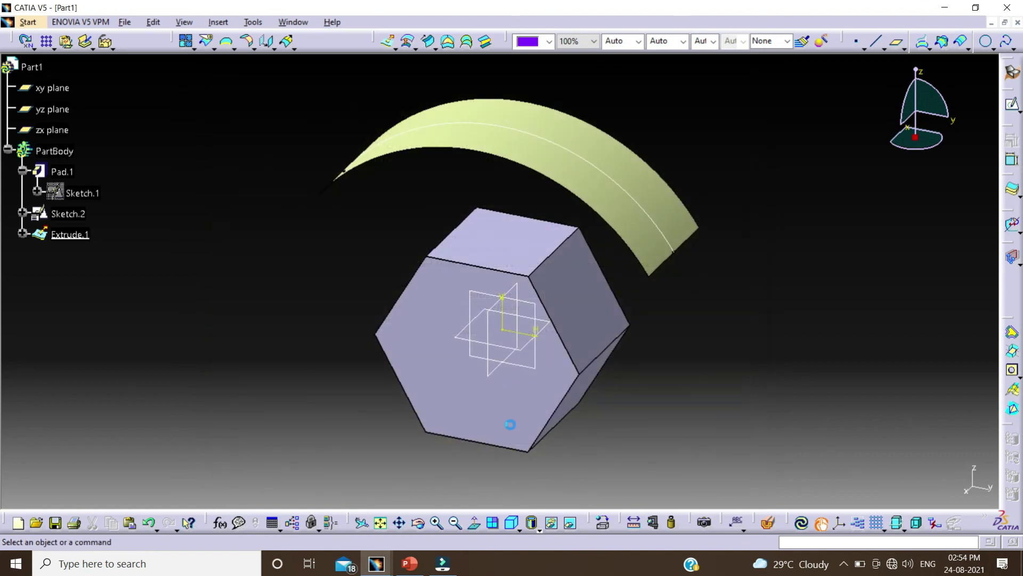